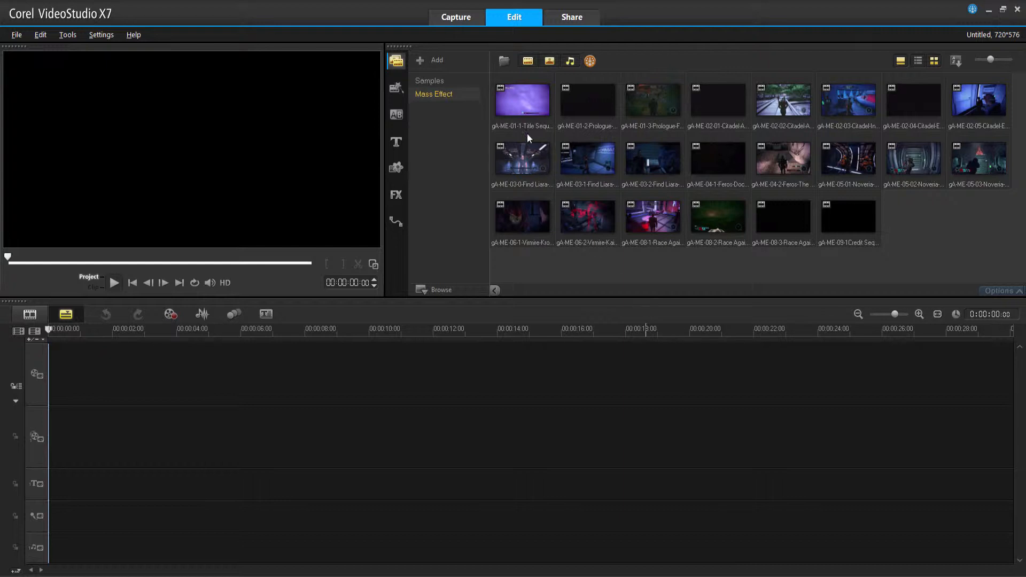
Open the first Title Sequence clip in the library for single clip trimming and expand its filmstrip to single-frame intervals.
left_click(524, 104)
right_click(524, 104)
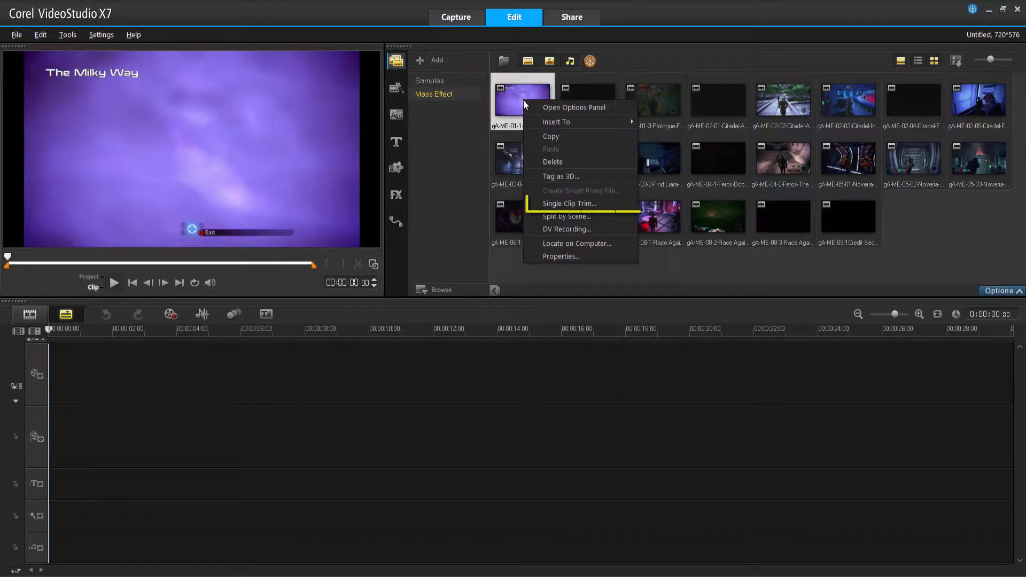
left_click(587, 203)
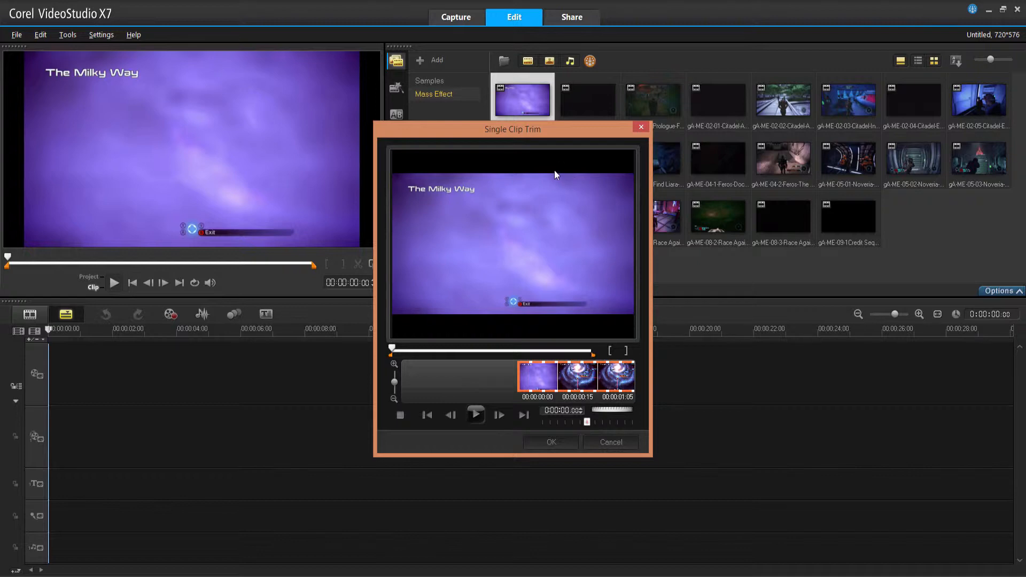
left_click_drag(522, 130, 535, 169)
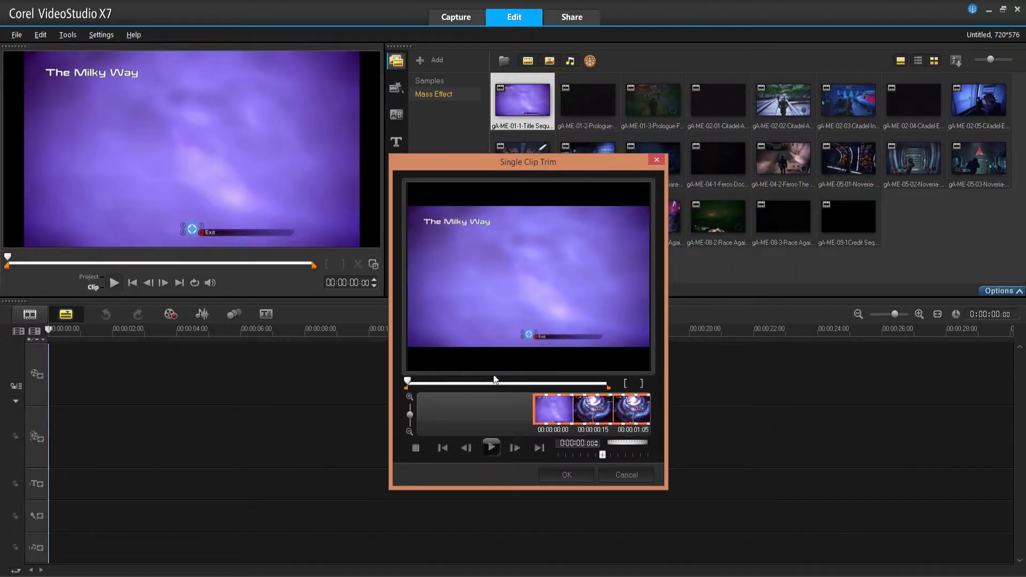
left_click(408, 397)
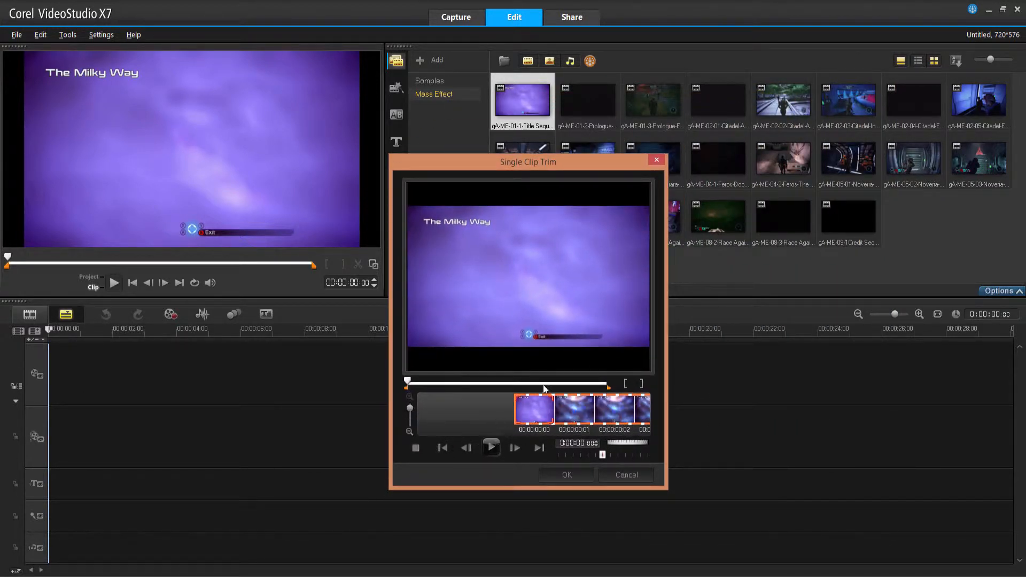
Trim the Title Sequence clip to start at frame 00:00:00:10, check its final frames, and apply the trim.
left_click(555, 386)
left_click(412, 386)
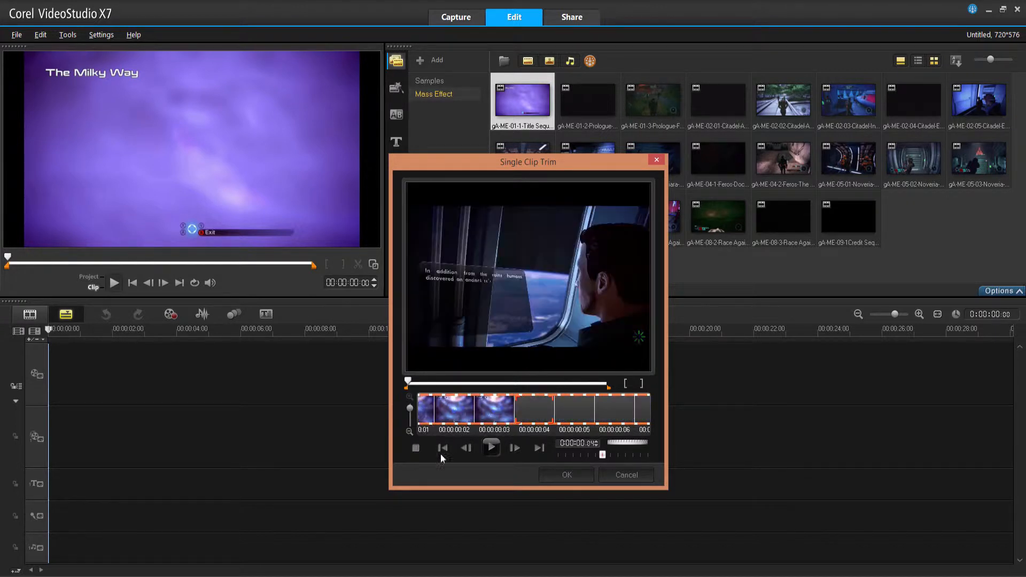
mouse_move(409, 381)
left_mouse_down()
mouse_move(472, 390)
mouse_move(400, 384)
left_mouse_up()
left_click(576, 415)
left_click(576, 415)
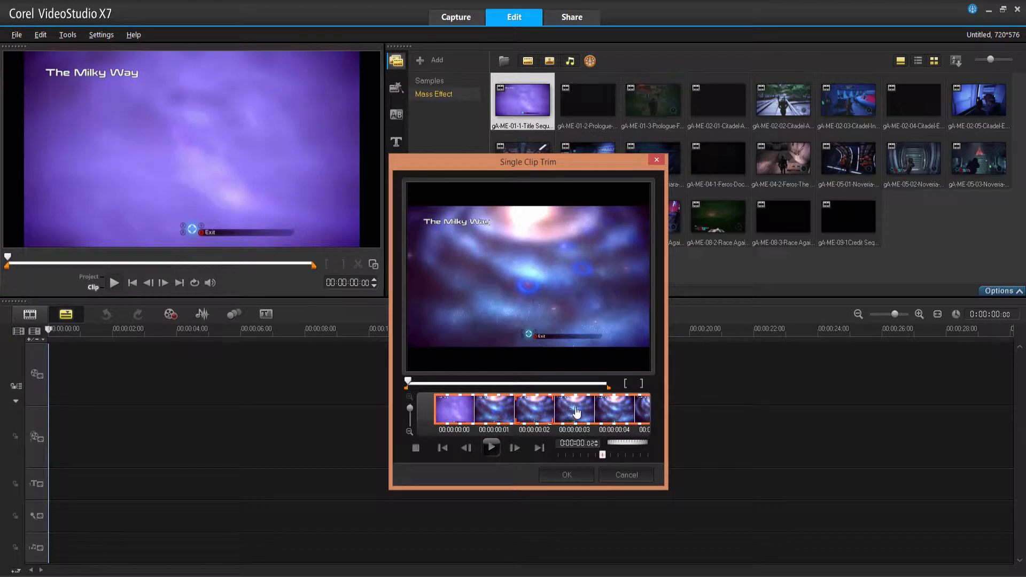
left_click(576, 414)
left_click(610, 411)
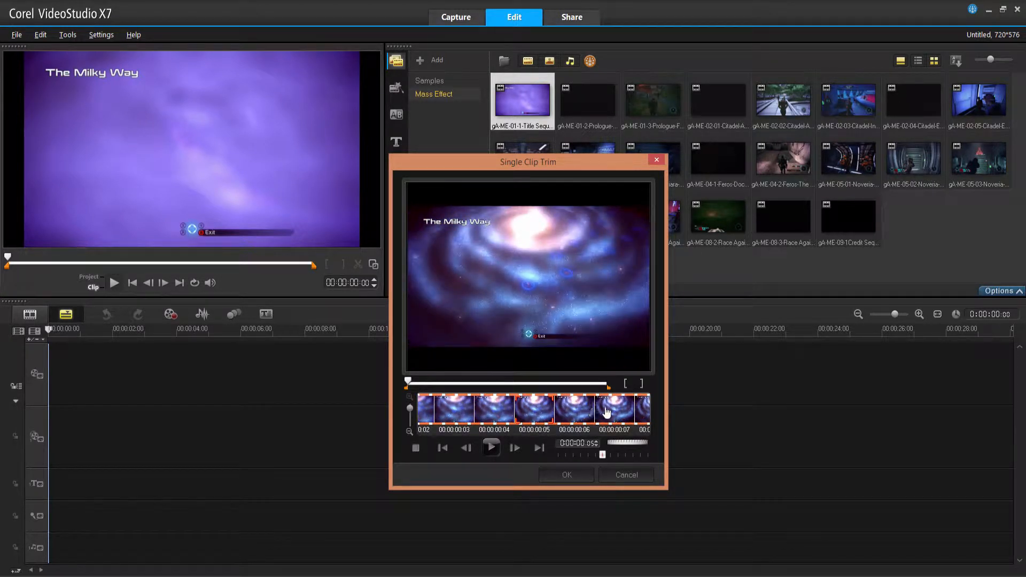
left_click(611, 412)
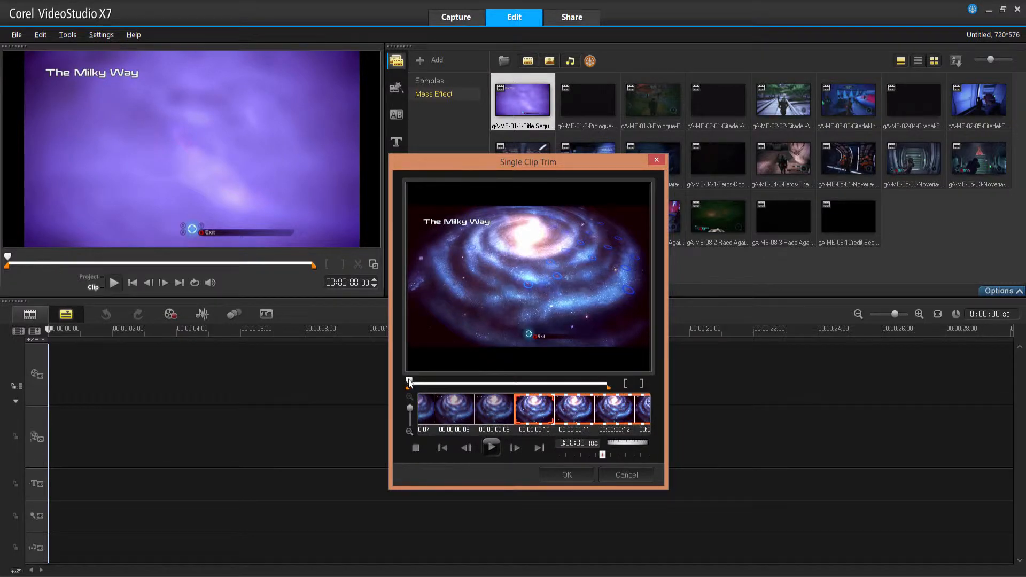
left_click_drag(409, 382, 607, 383)
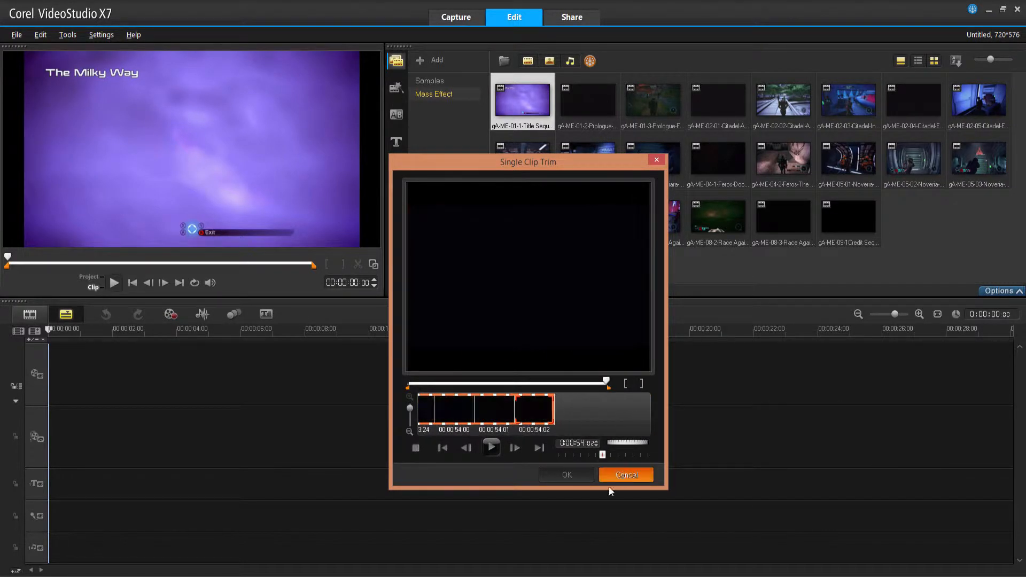
left_click(568, 475)
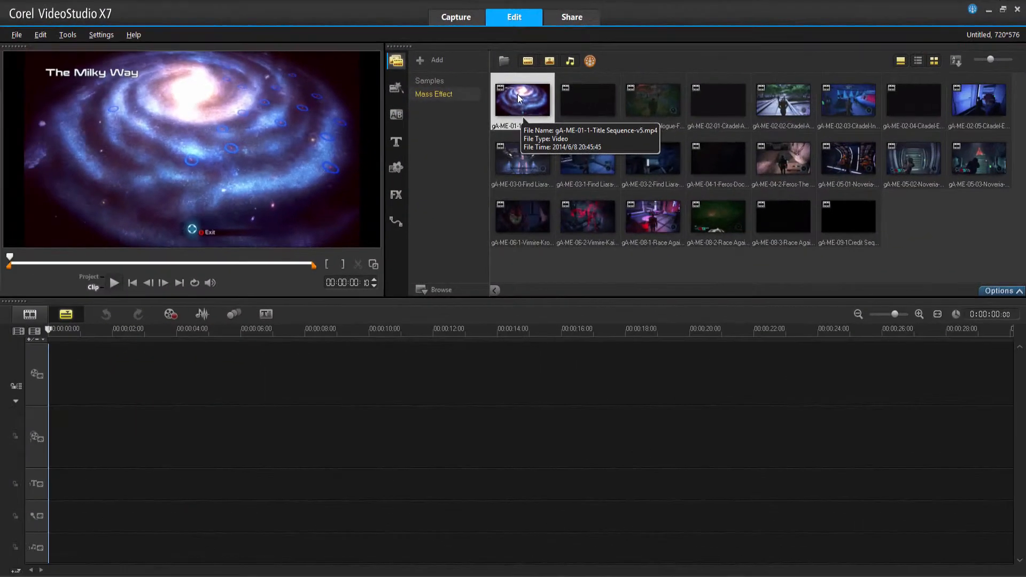
Place the trimmed Title Sequence clip at the start of the video track and fit the whole project in the timeline.
left_click_drag(518, 94, 219, 382)
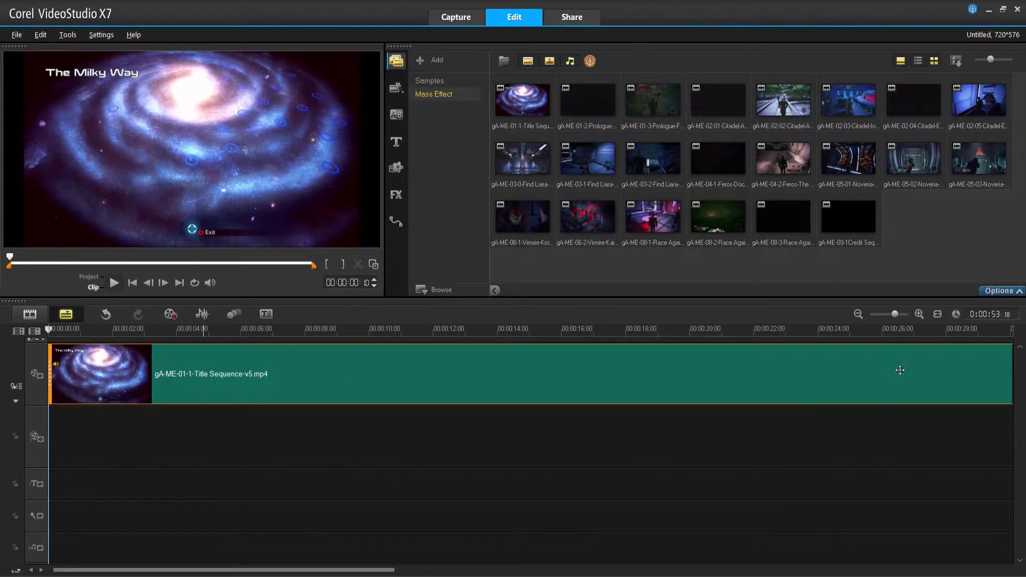
left_click(938, 314)
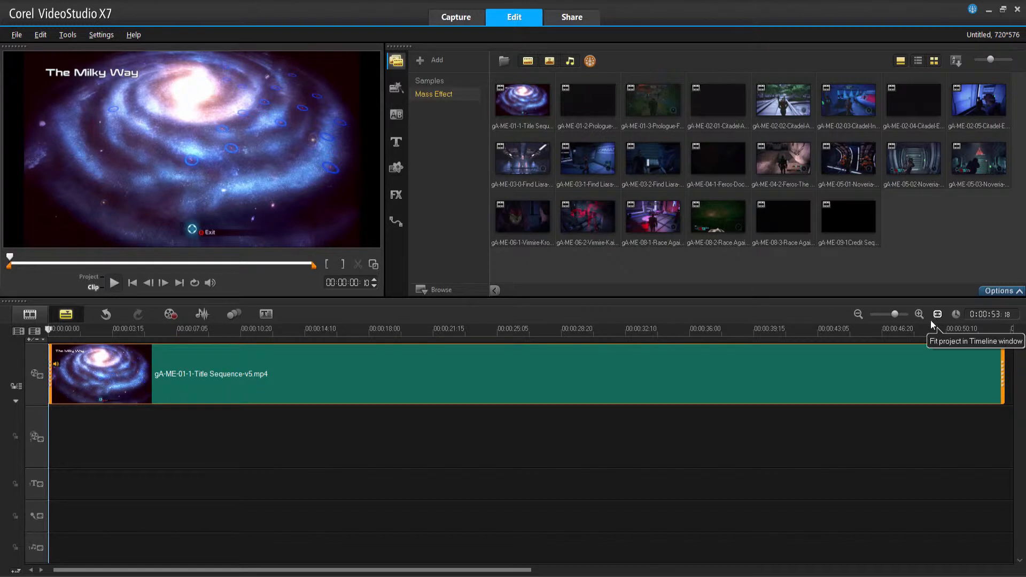
Preview the timeline clip in Multi-trim Video with single-frame intervals and leave without marking any segments.
right_click(190, 381)
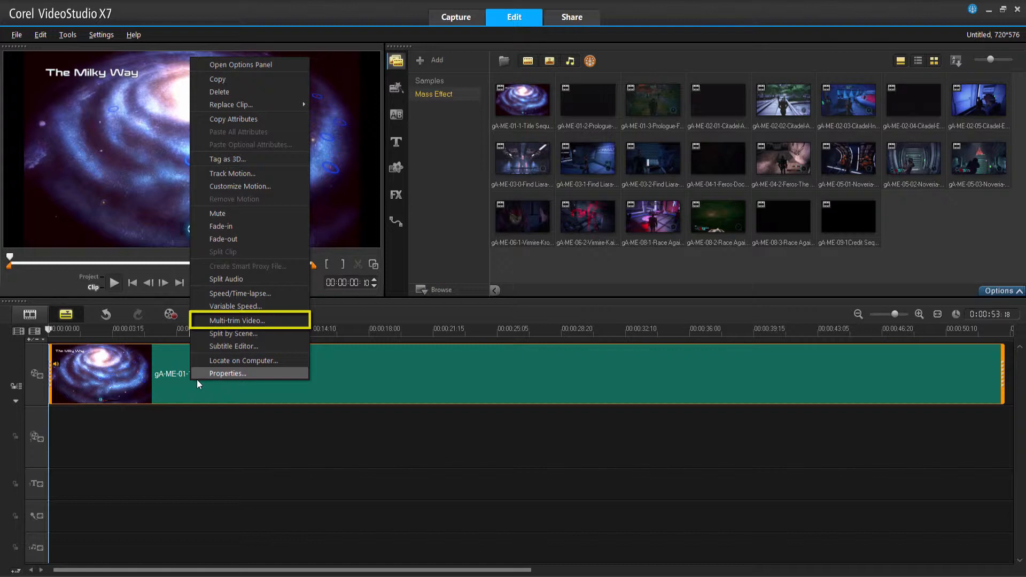
left_click(240, 324)
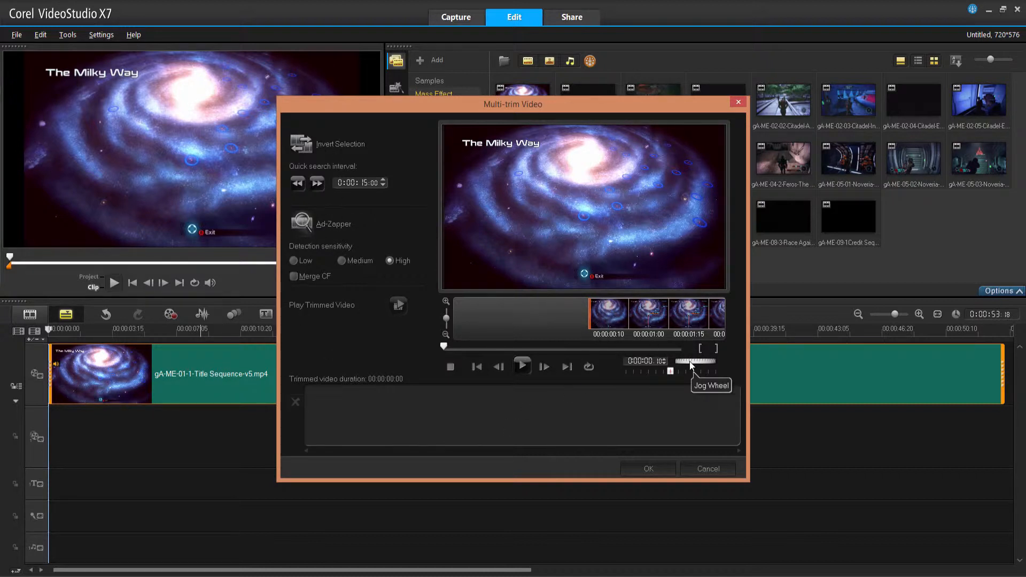
left_click_drag(447, 318, 448, 310)
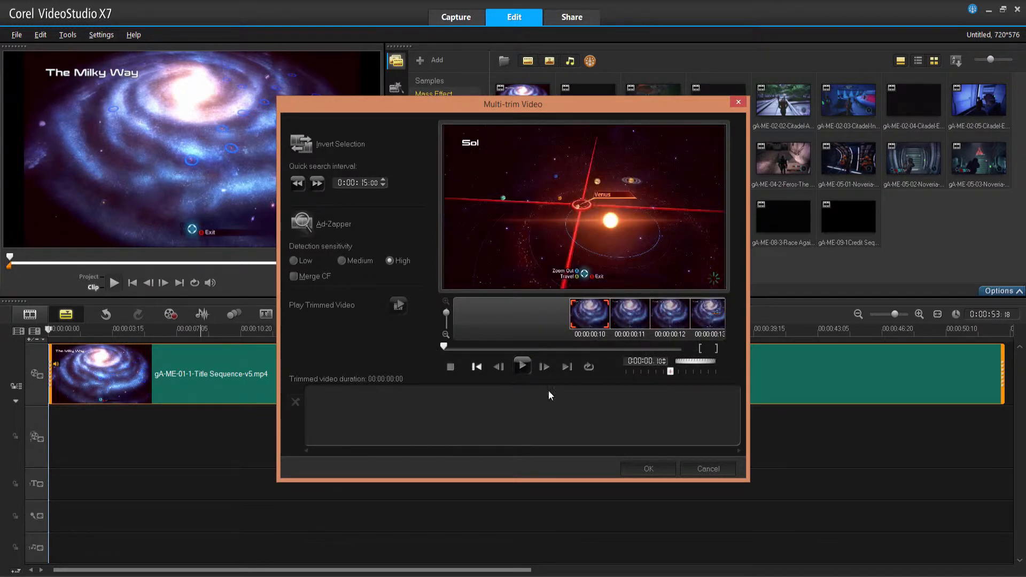
left_click(521, 367)
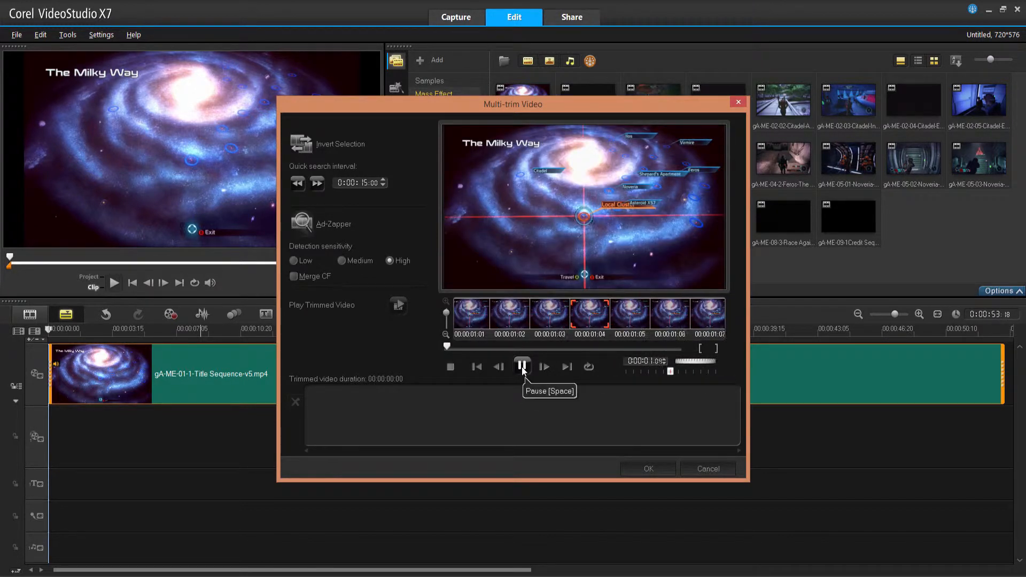
left_click(522, 367)
left_click_drag(706, 362, 661, 361)
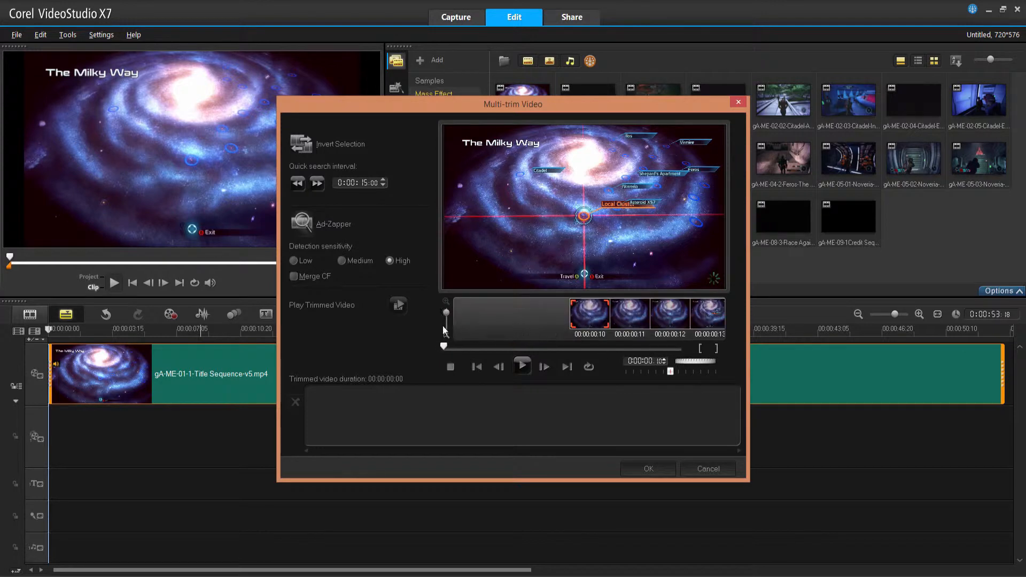
mouse_move(447, 313)
left_mouse_down()
mouse_move(446, 325)
mouse_move(445, 311)
left_mouse_up()
left_click(708, 468)
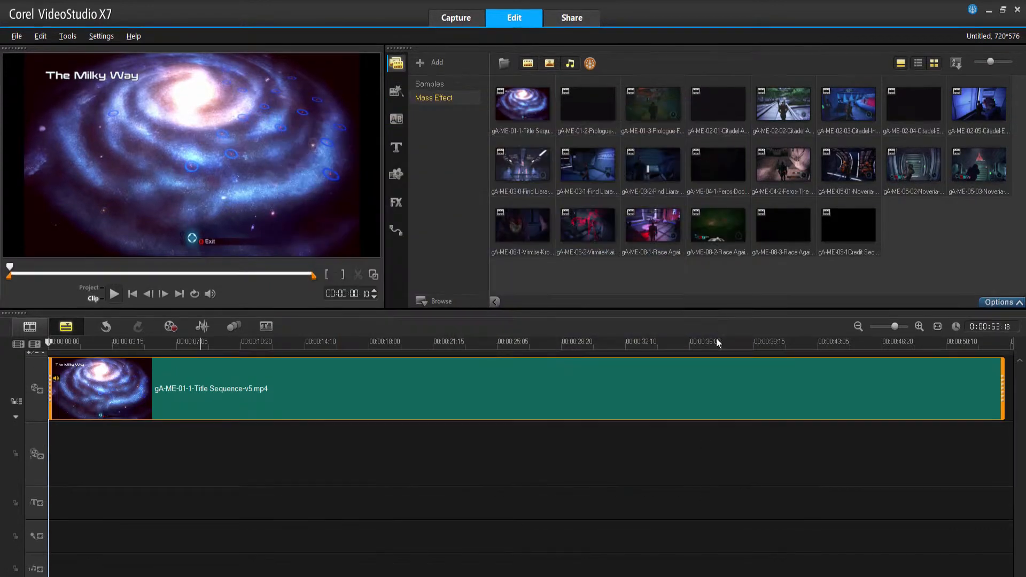
Open the gA-ME-08-2 Race Against clip for single clip trimming and expand its filmstrip for closer viewing.
double_click(709, 240)
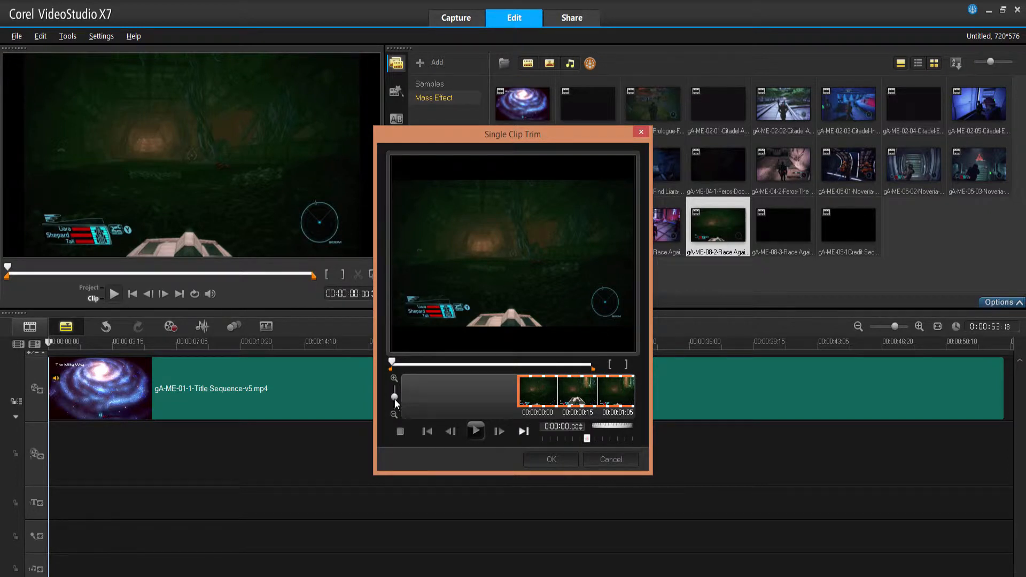
left_click_drag(395, 397, 378, 366)
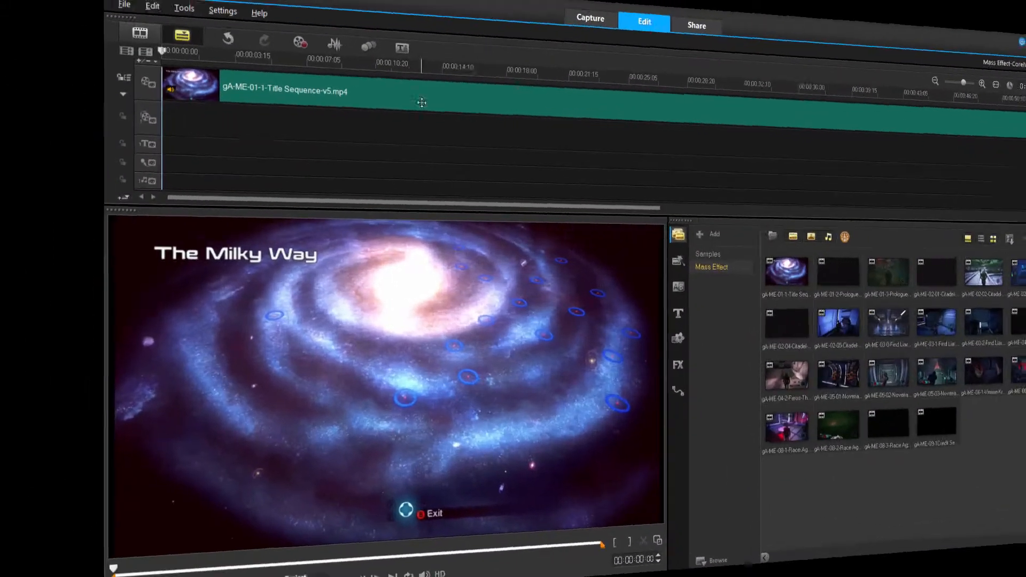
Replace the Title Sequence clip on the video track with gA-ME-01-2-Prologue-Normandy.mp4 from the library.
left_click(422, 102)
key("Delete")
left_click_drag(726, 279, 124, 111)
Scrub through the Prologue-Normandy clip and mark a project range from 00:00:39:22 to about 00:00:47.
left_click(172, 75)
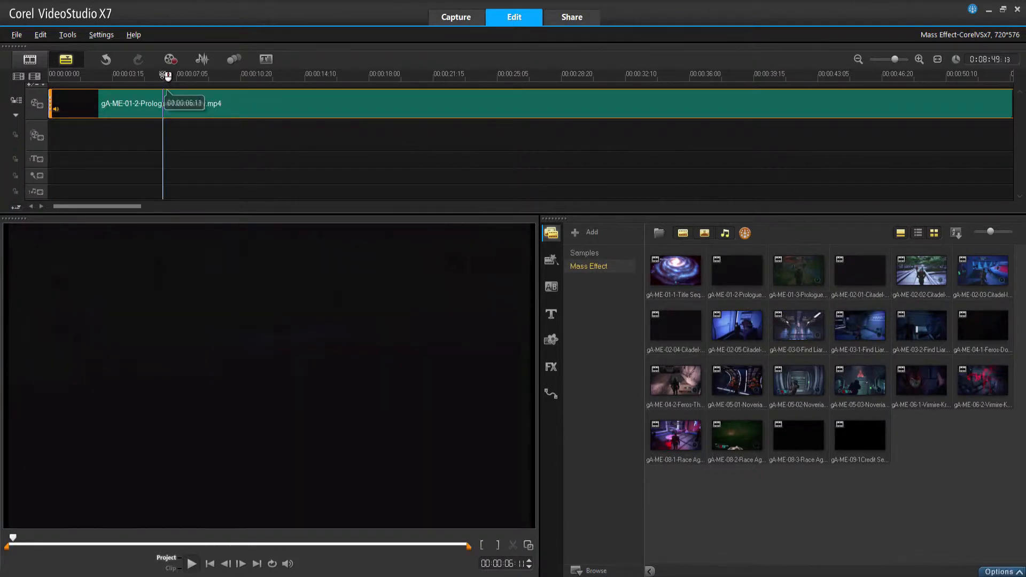
left_click_drag(174, 80, 710, 91)
left_click_drag(118, 206, 172, 204)
left_click_drag(97, 76, 145, 85)
left_click(483, 547)
left_click(497, 545)
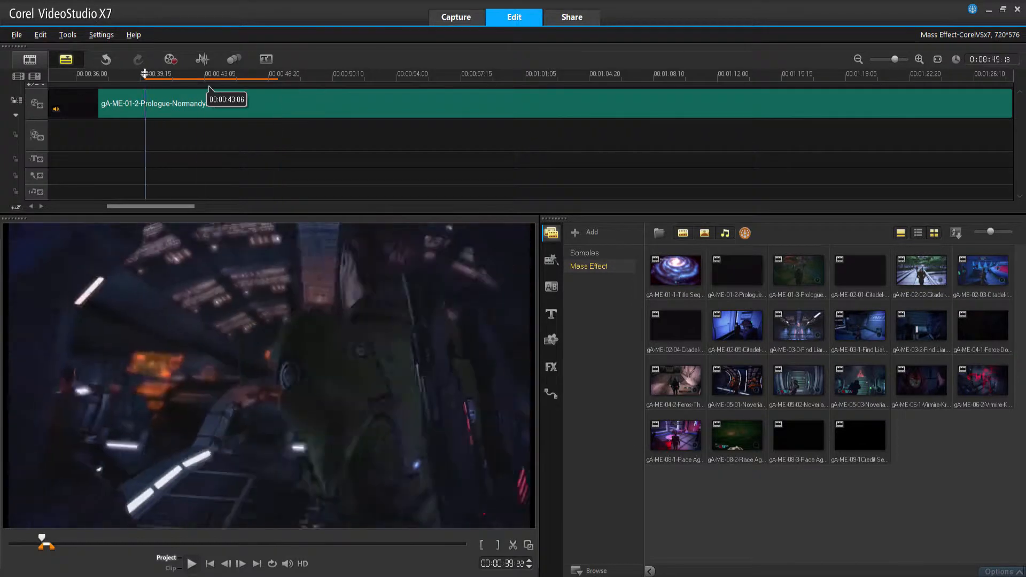
Examine the marked range of the Prologue-Normandy clip on the timeline at frame-level and wider scales.
left_click_drag(897, 63, 904, 63)
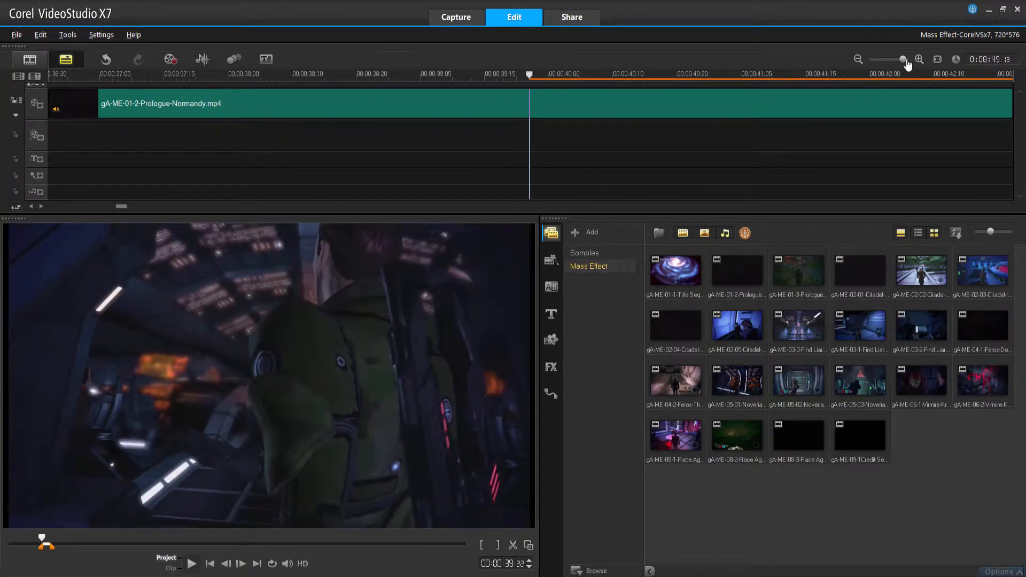
left_click(41, 206)
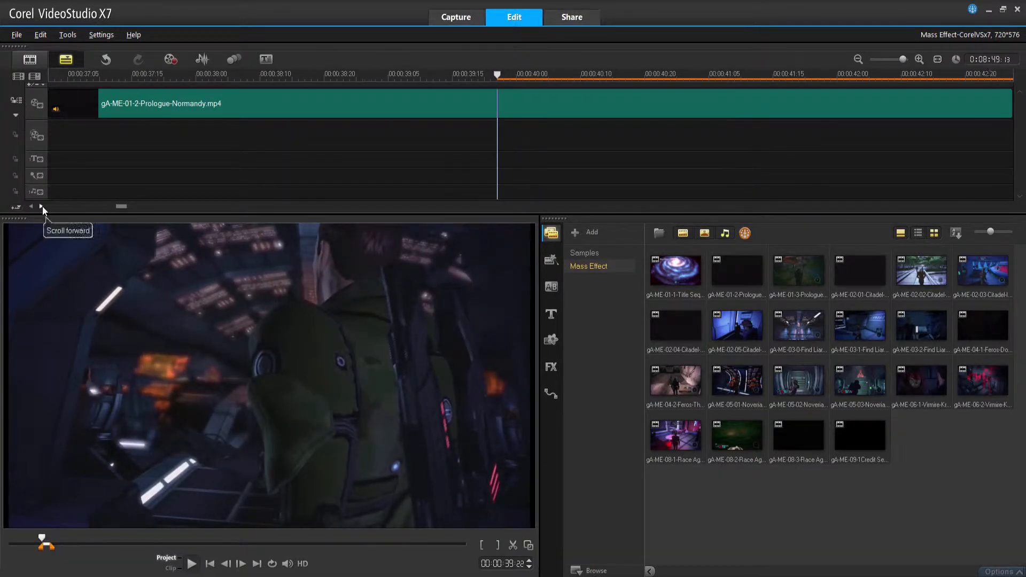
left_click(42, 206)
left_click(41, 207)
left_click(42, 207)
left_click(42, 207)
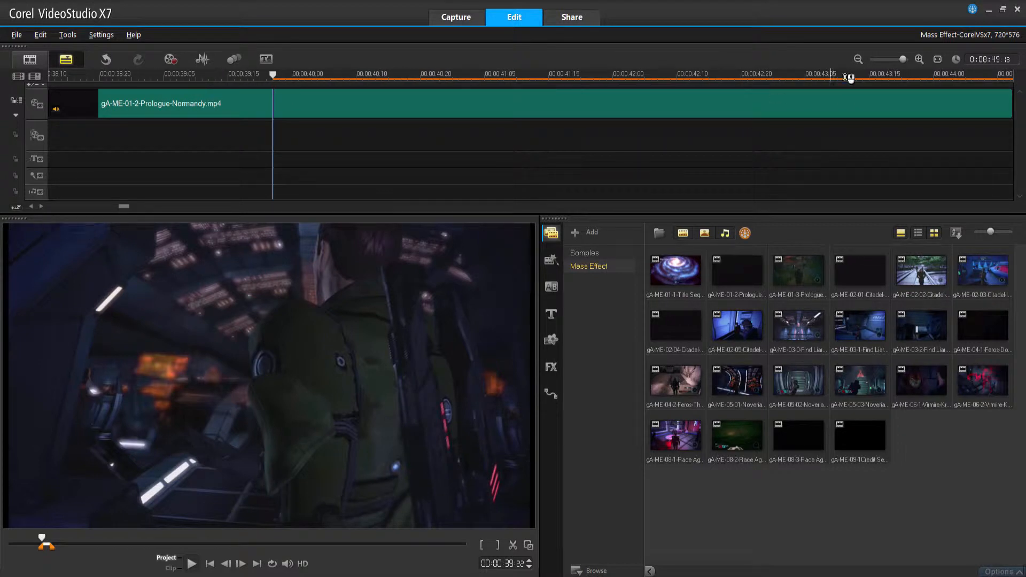
left_click(858, 60)
left_click_drag(149, 209, 129, 208)
left_click(920, 59)
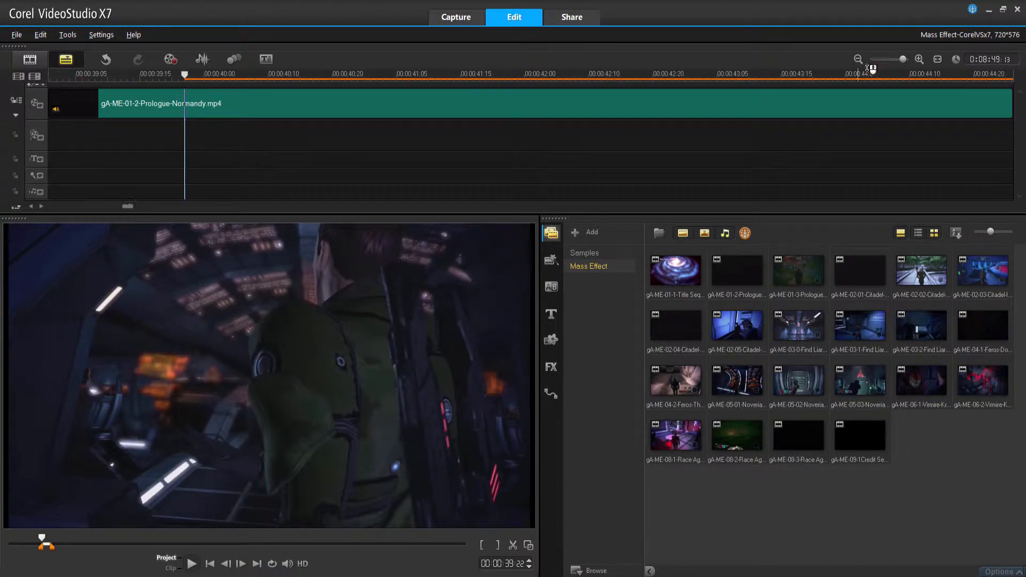
left_click(858, 60)
Apply the Enhance Lighting filter from the Adjust category to the Prologue-Normandy clip.
left_click(586, 100)
left_click(1017, 568)
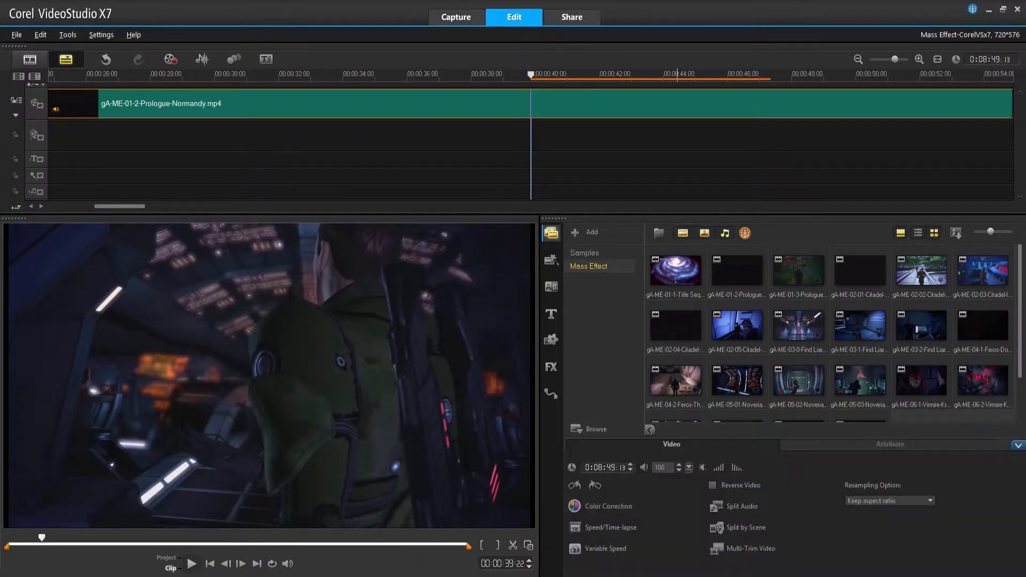
left_click(800, 447)
left_click(665, 233)
left_click(588, 291)
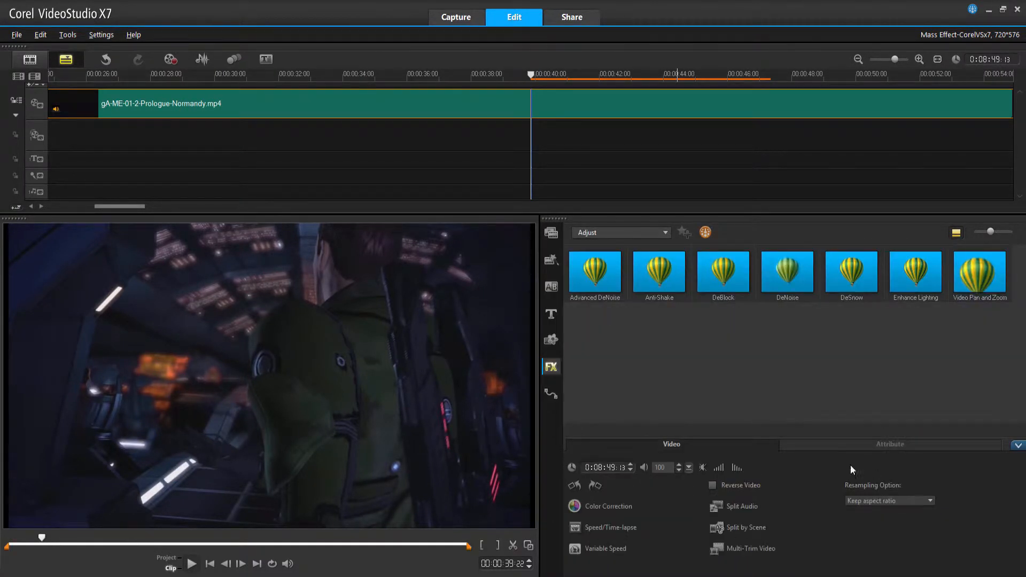
left_click(907, 286)
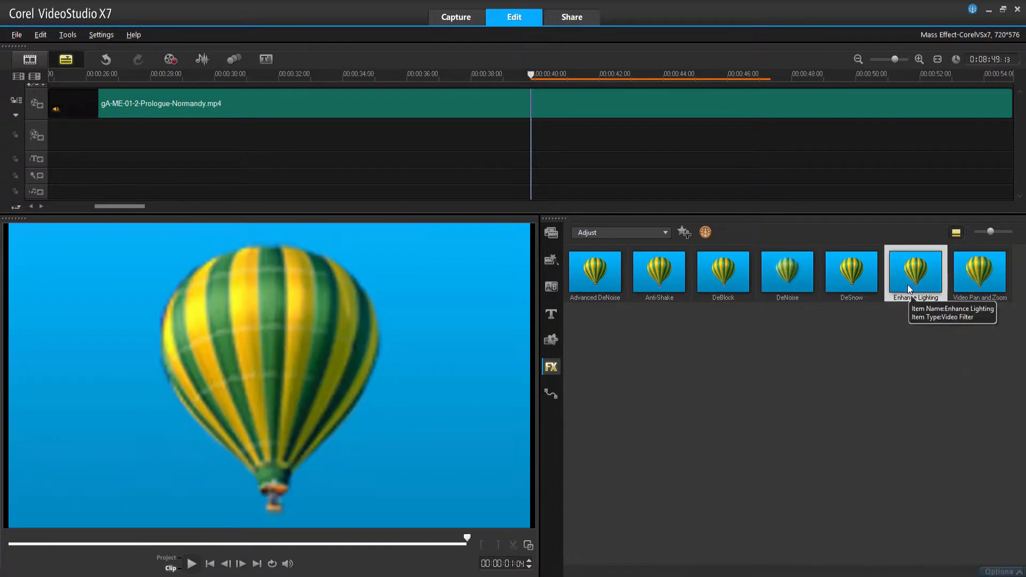
left_click_drag(907, 287, 654, 105)
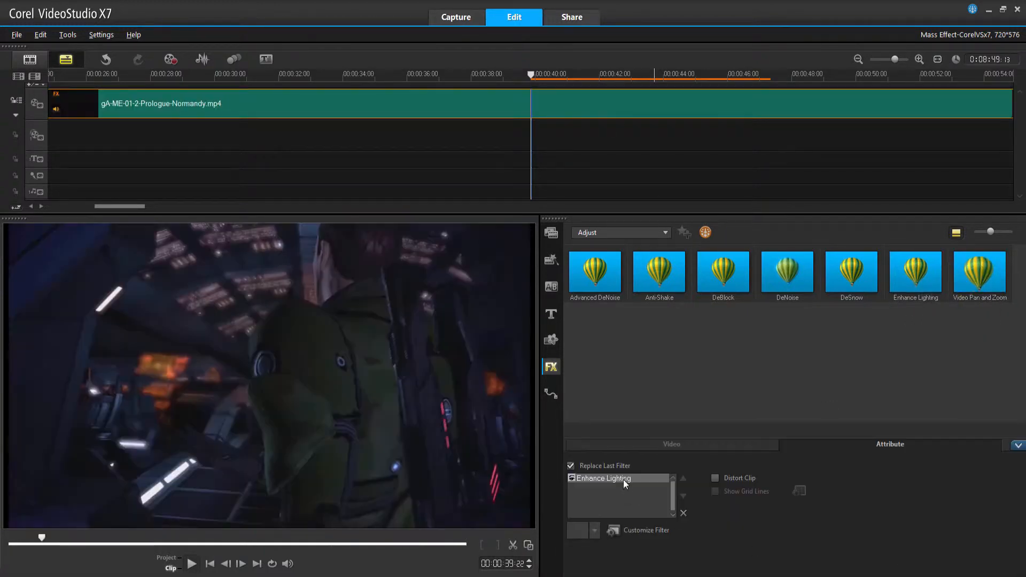
Preview the Enhance Lighting filter at about 00:01:10 in its customization settings, look over its controls, and leave without changes.
left_click(641, 530)
left_click_drag(63, 416, 173, 417)
left_click(969, 437)
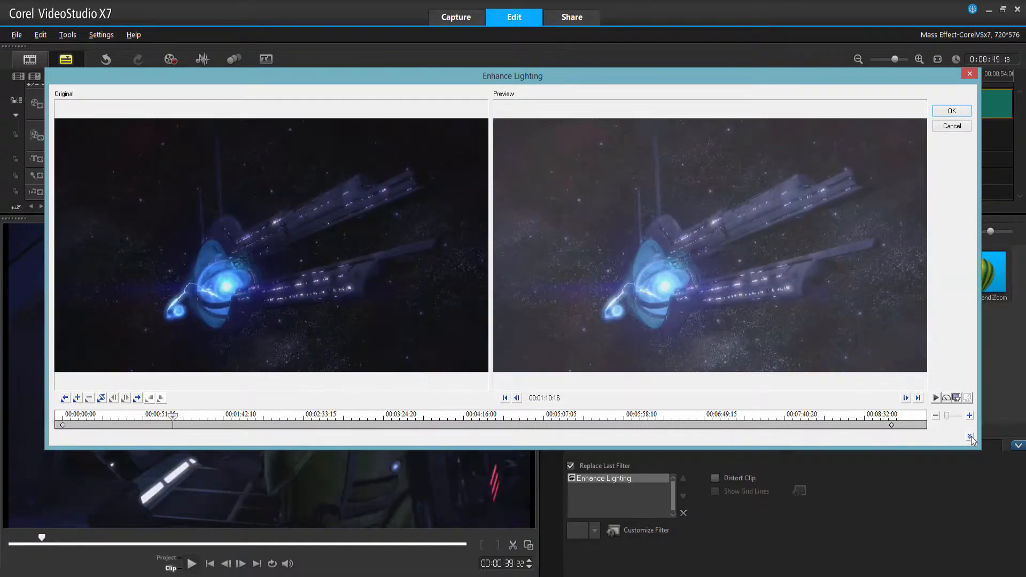
left_click(969, 437)
left_click(950, 127)
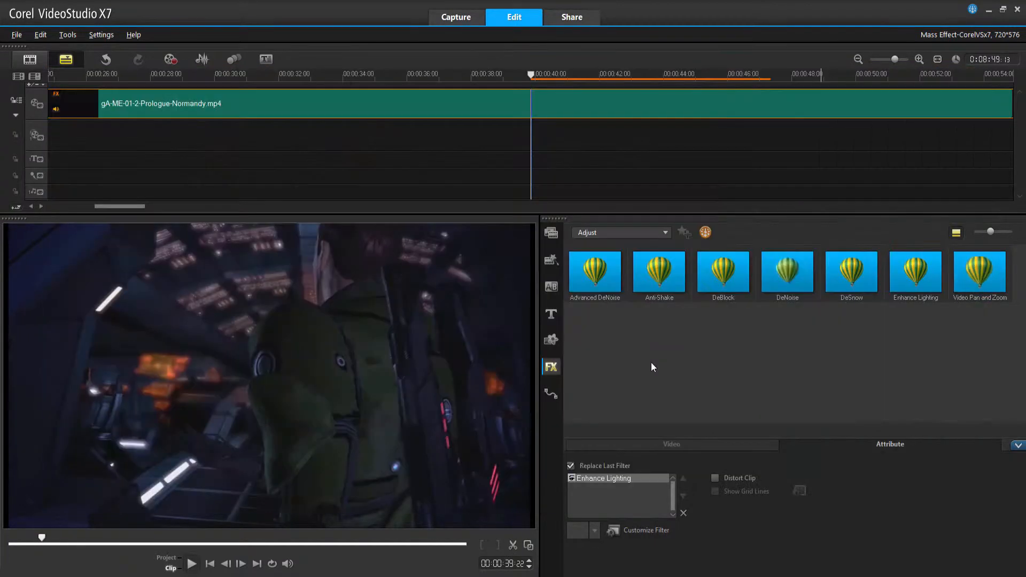
Review the clip's video settings, including its resampling options, and open its color correction controls.
left_click(690, 444)
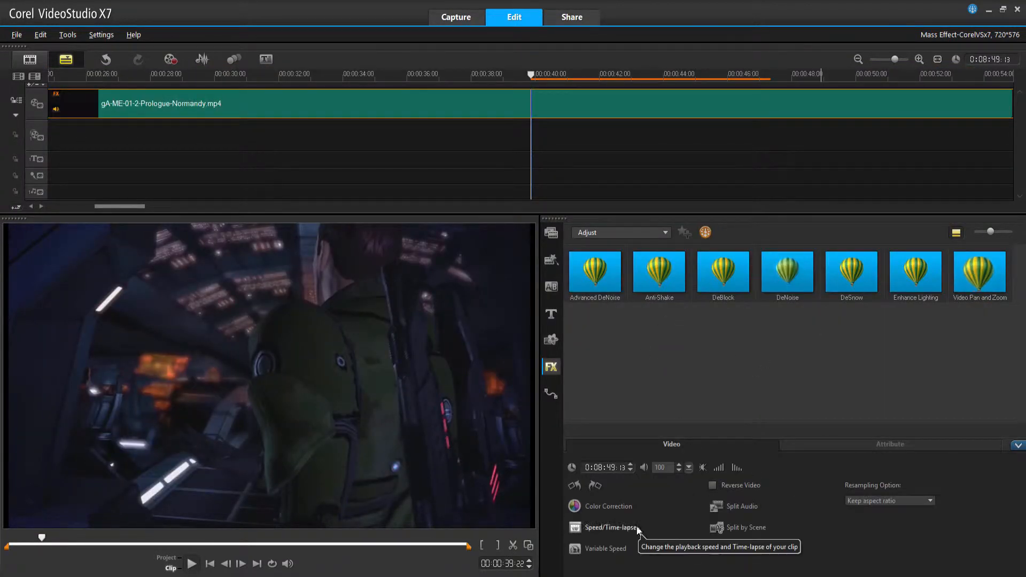
left_click(603, 508)
left_click(661, 447)
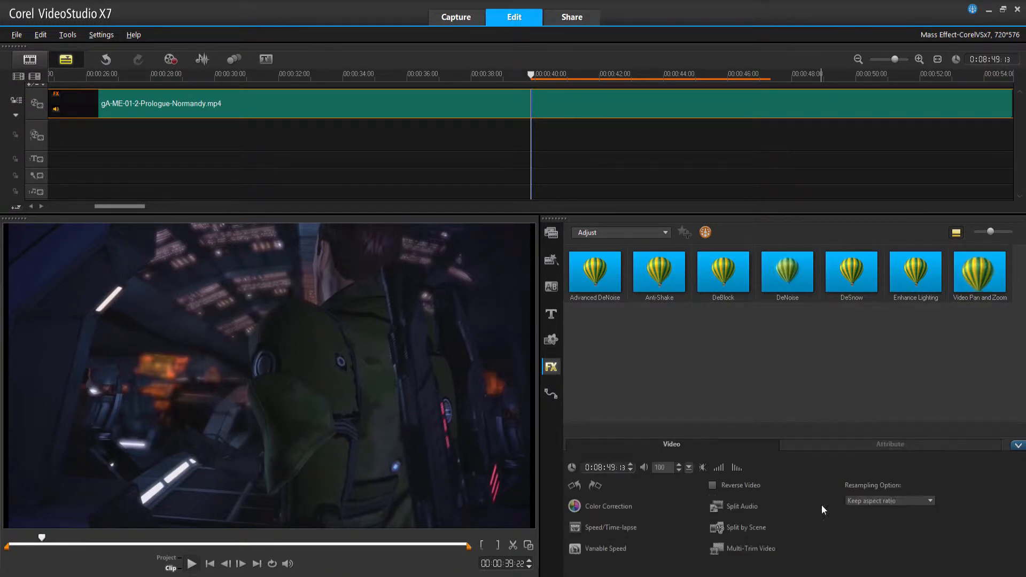
left_click(931, 500)
left_click(877, 513)
left_click(596, 507)
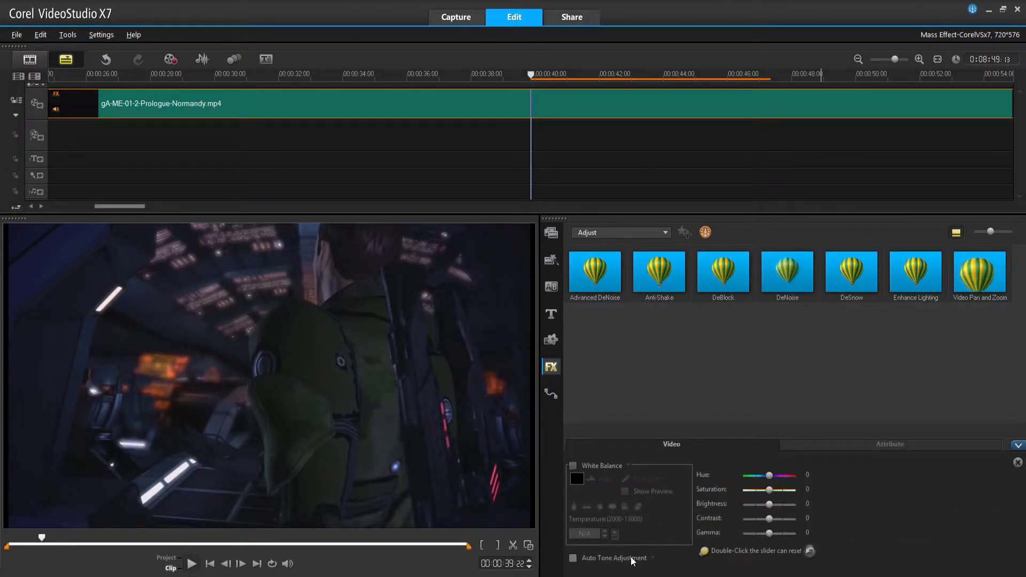
Enable White Balance and Normal Auto Tone Adjustment for the Prologue-Normandy clip, trying a gamma of 12 and resetting it.
left_click(573, 558)
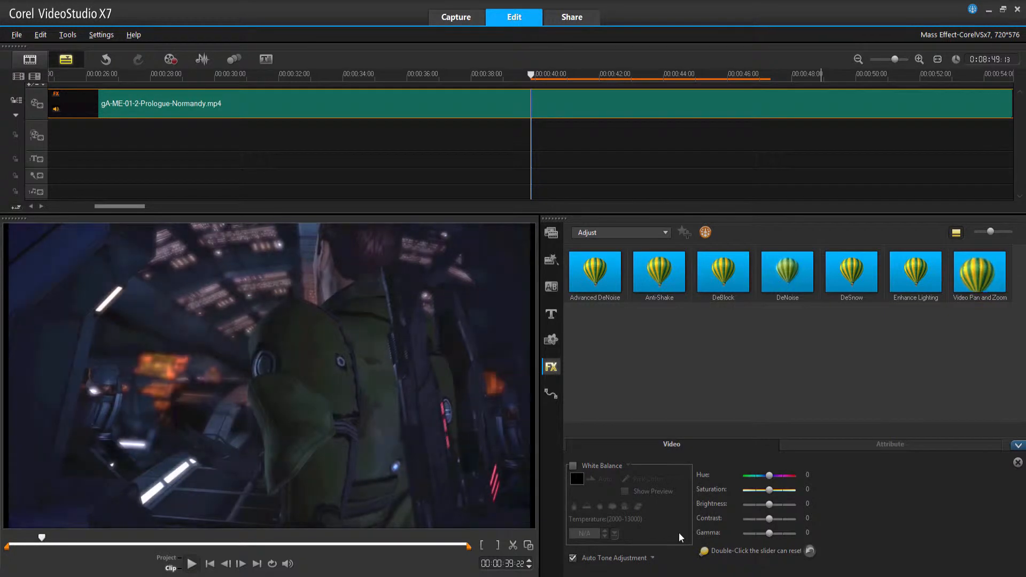
left_click(572, 466)
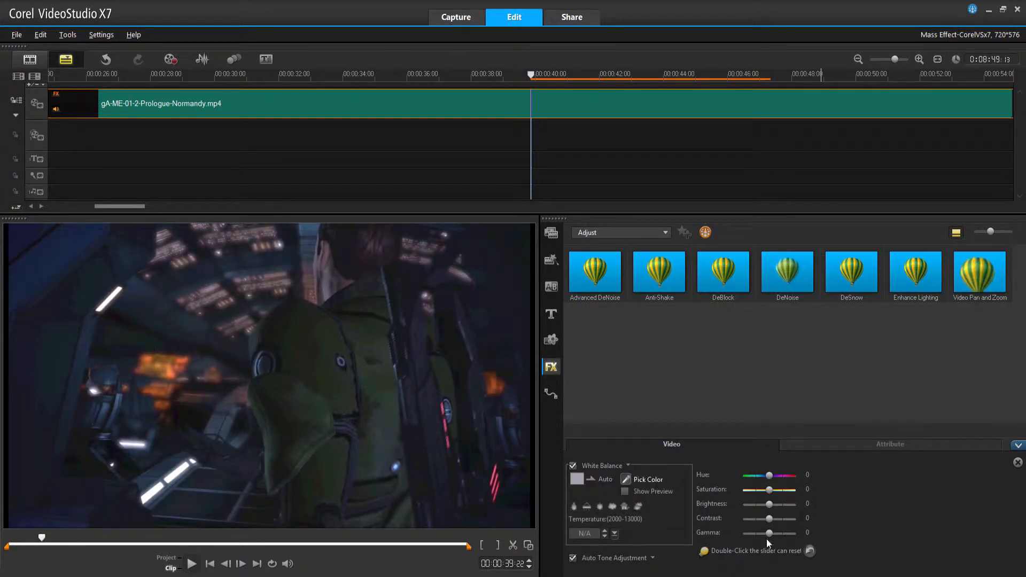
left_click_drag(769, 533, 773, 534)
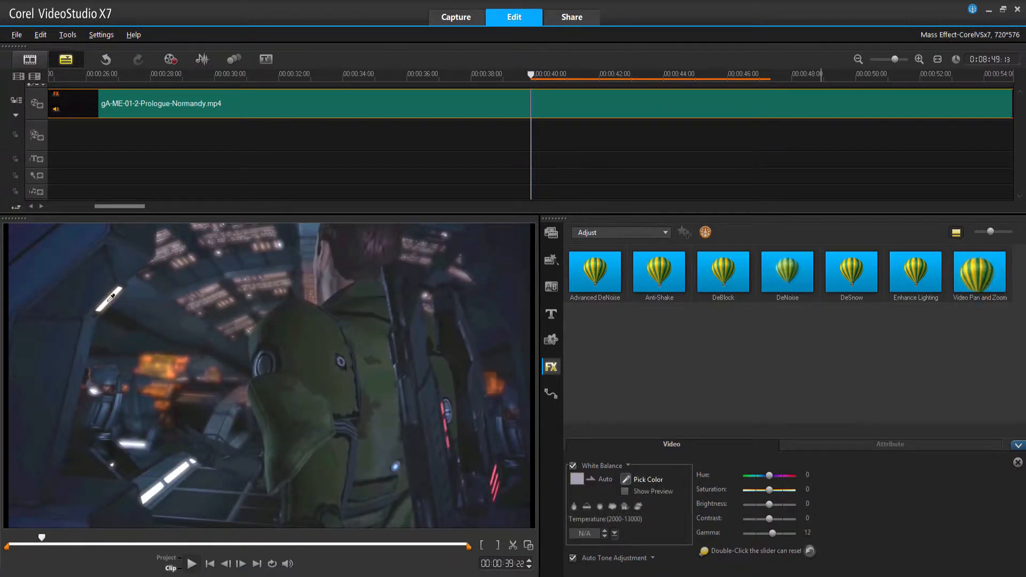
double_click(771, 534)
left_click(653, 558)
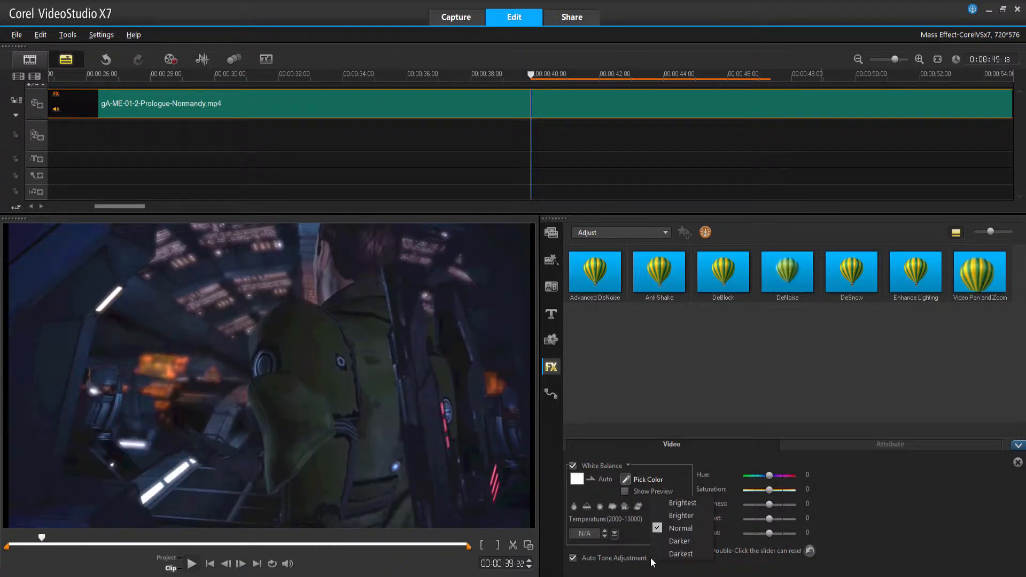
left_click(677, 526)
Play back the color-corrected Prologue-Normandy clip and return the playhead to about 00:00:39:23.
left_click(192, 564)
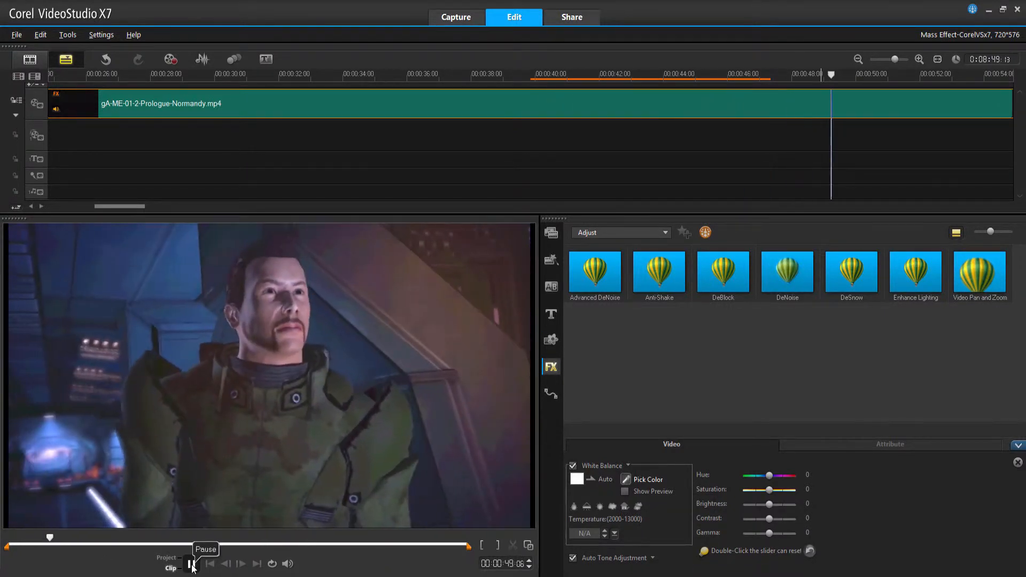
left_click(192, 564)
left_click_drag(893, 75, 533, 79)
Set the Prologue-Normandy clip's white balance temperature to 9400.
left_click(999, 571)
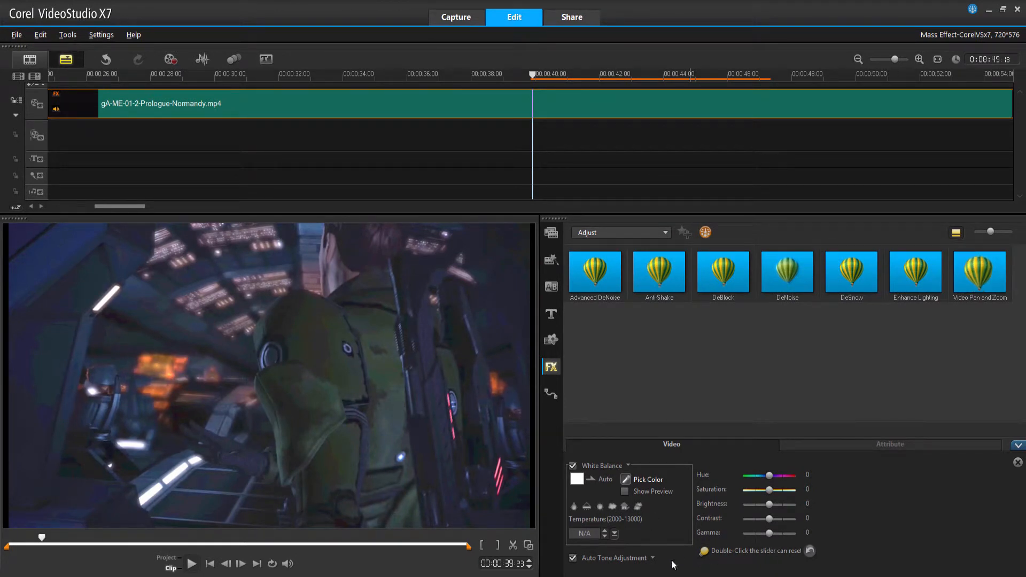
left_click(615, 534)
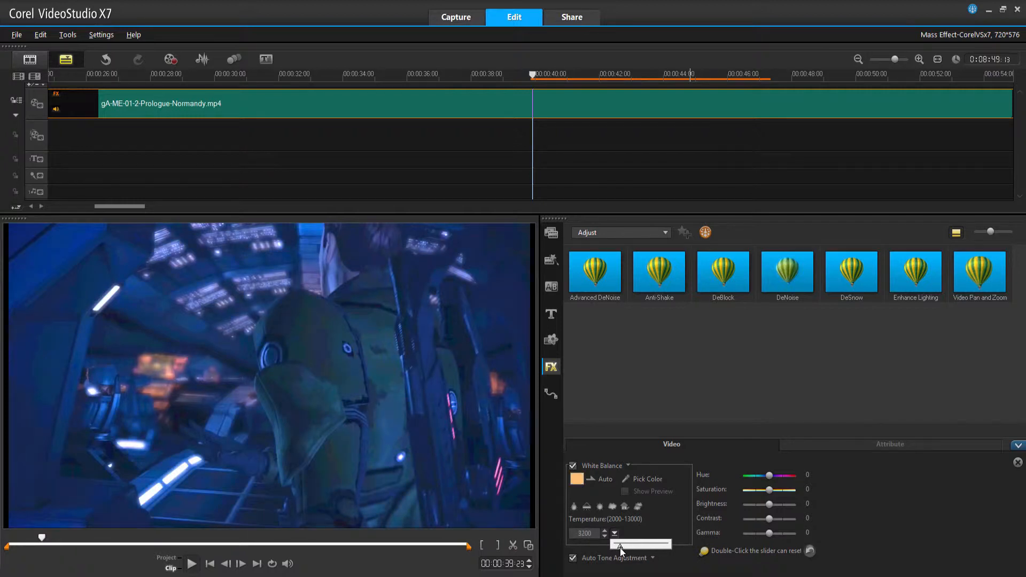
left_click_drag(620, 547, 650, 551)
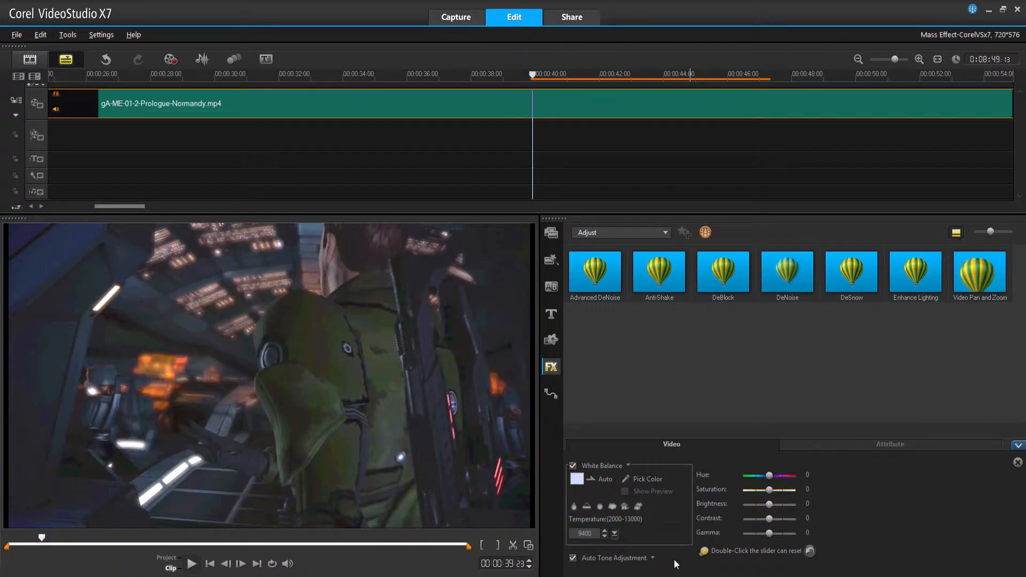
Set the clip's saturation to 8, brightness to -7 and contrast to 6, and check the look at about 00:00:46:05.
left_click_drag(769, 519, 773, 523)
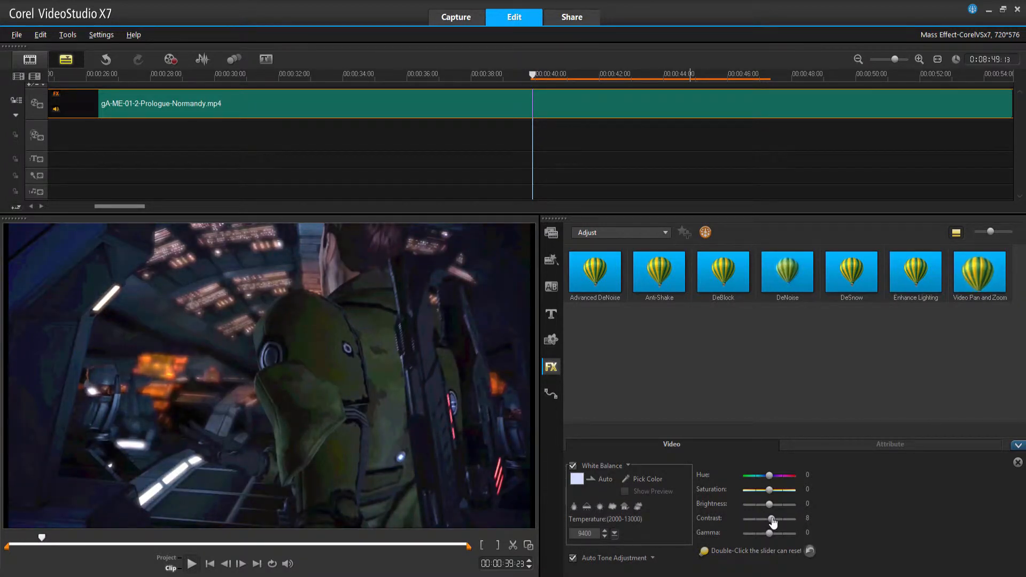
left_click_drag(773, 523, 774, 491)
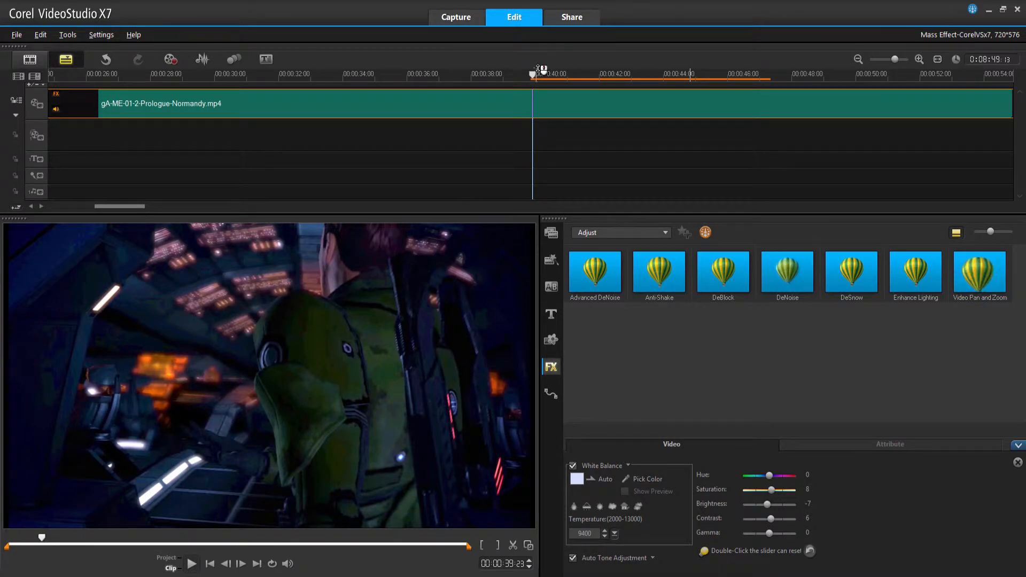
left_click_drag(540, 71, 734, 135)
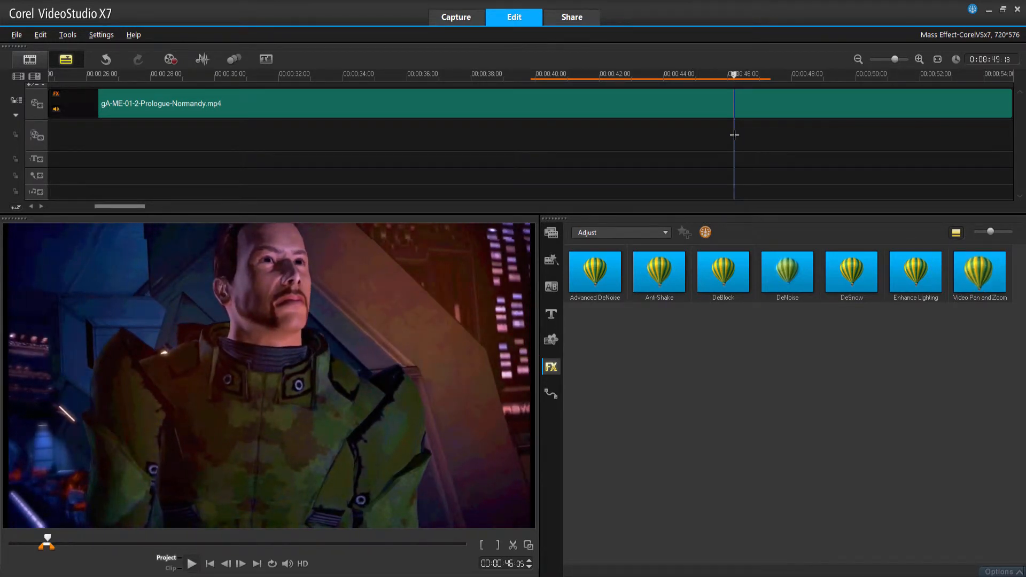
left_click(718, 129)
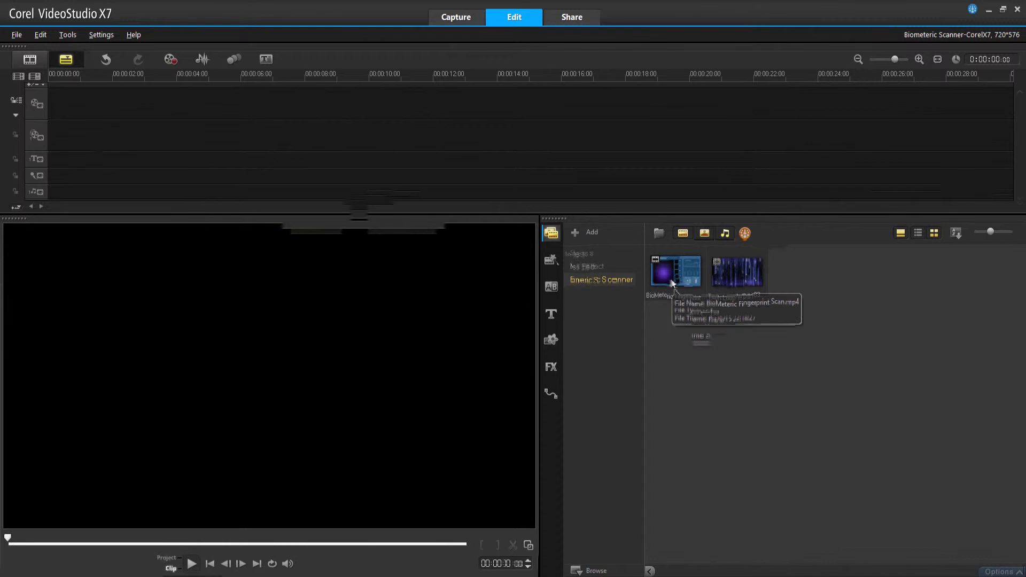
In the Biometric Scanner project, place BioMeteric Fingerprint Scan.mp4 at the start of the main video track.
left_click(787, 272)
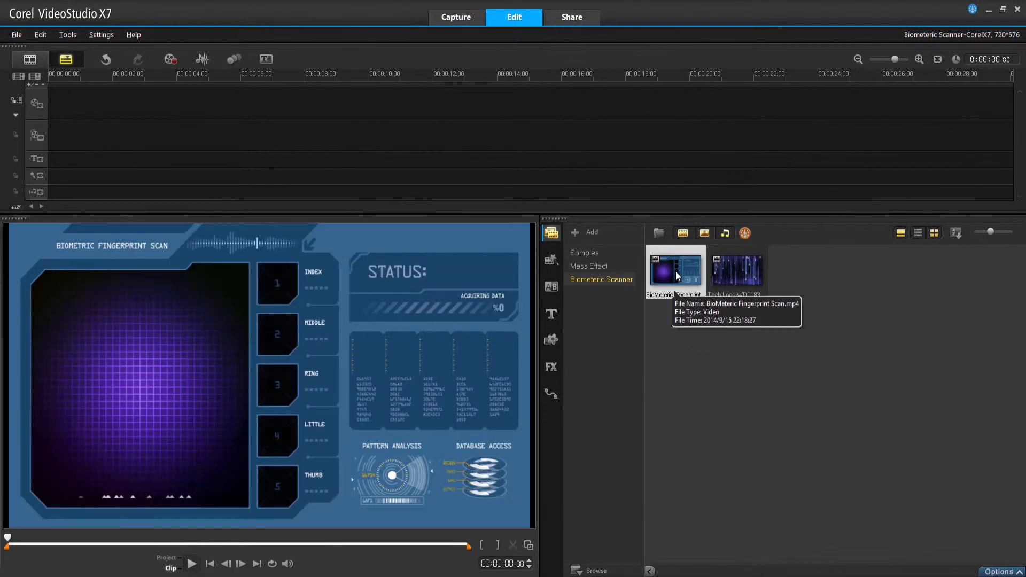
right_click(676, 271)
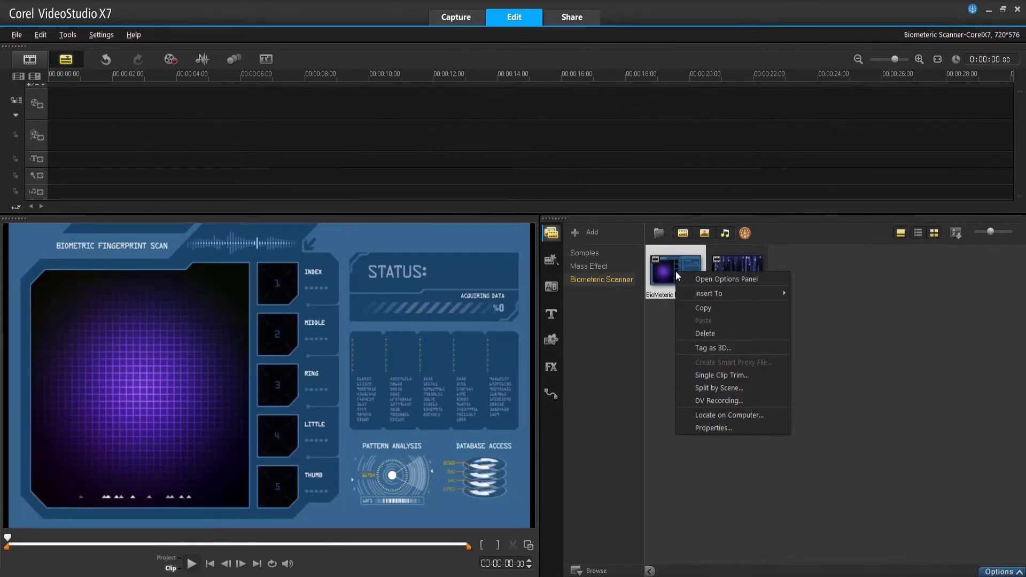
left_click_drag(674, 272, 193, 100)
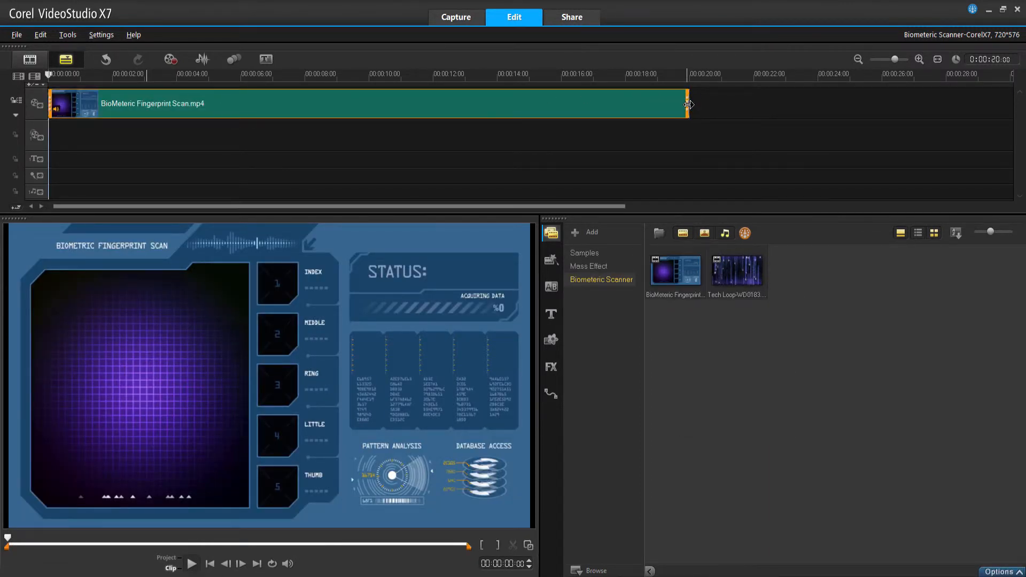
Trim the end of the fingerprint scan clip to 00:00:16:00 and check its last frames at frame-level scale.
left_click_drag(688, 102, 560, 103)
left_click(561, 75)
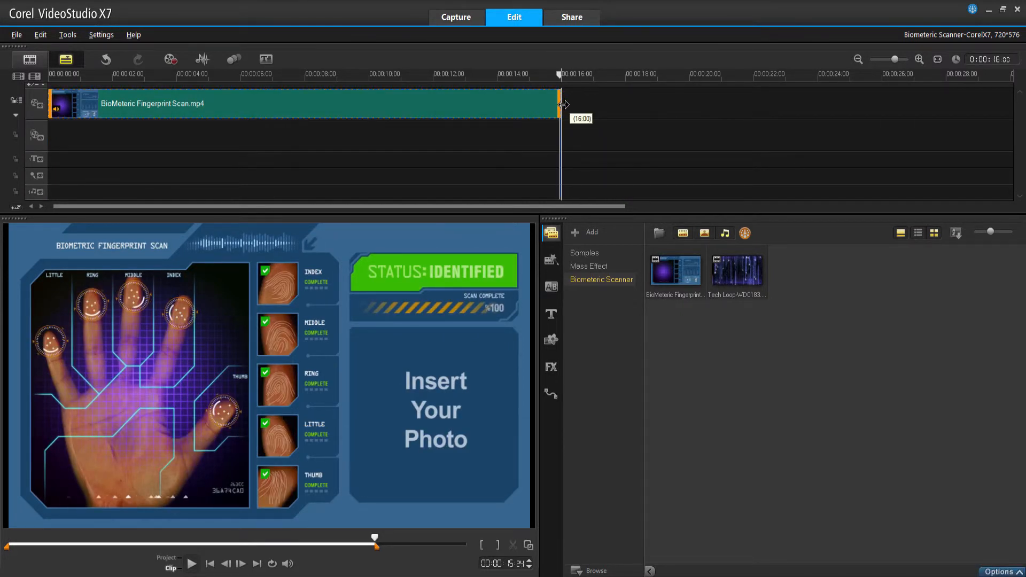
left_click(919, 59)
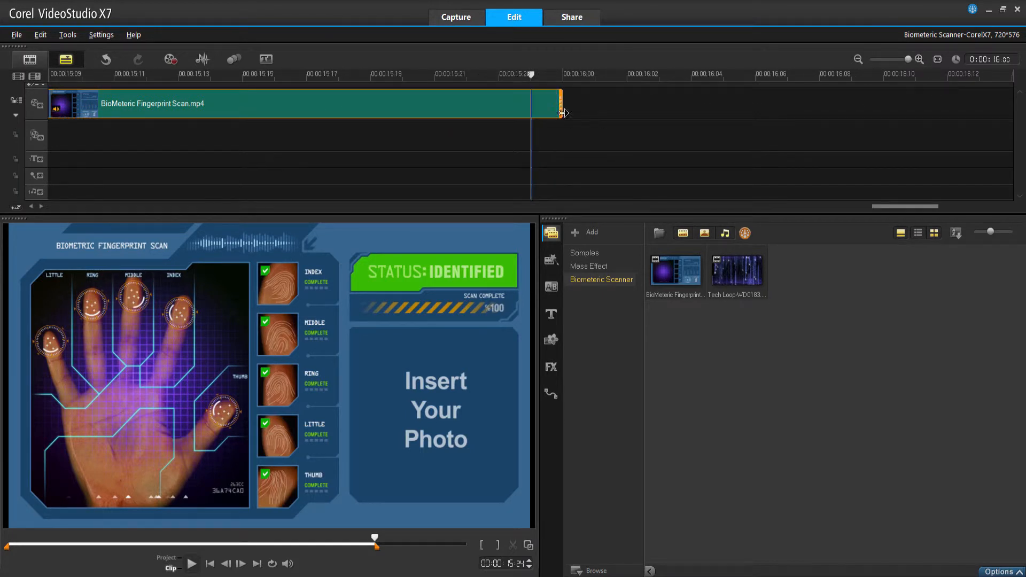
left_click(596, 132)
left_click_drag(563, 103, 276, 81)
left_click(562, 79)
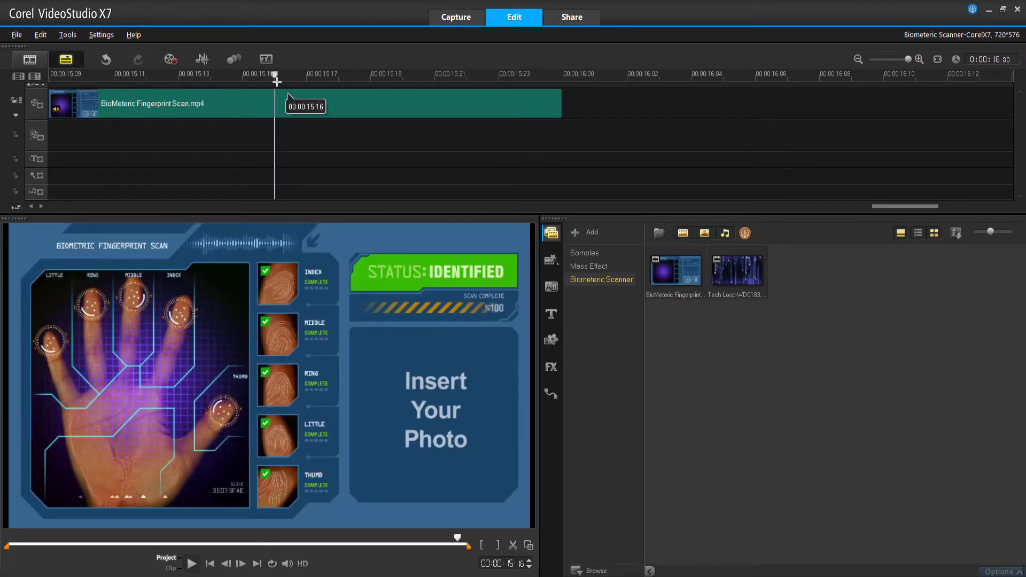
Preview the fingerprint scan and place Tech Loop-WD0183.wmv on the overlay track at 00:00:09:00.
left_click(192, 563)
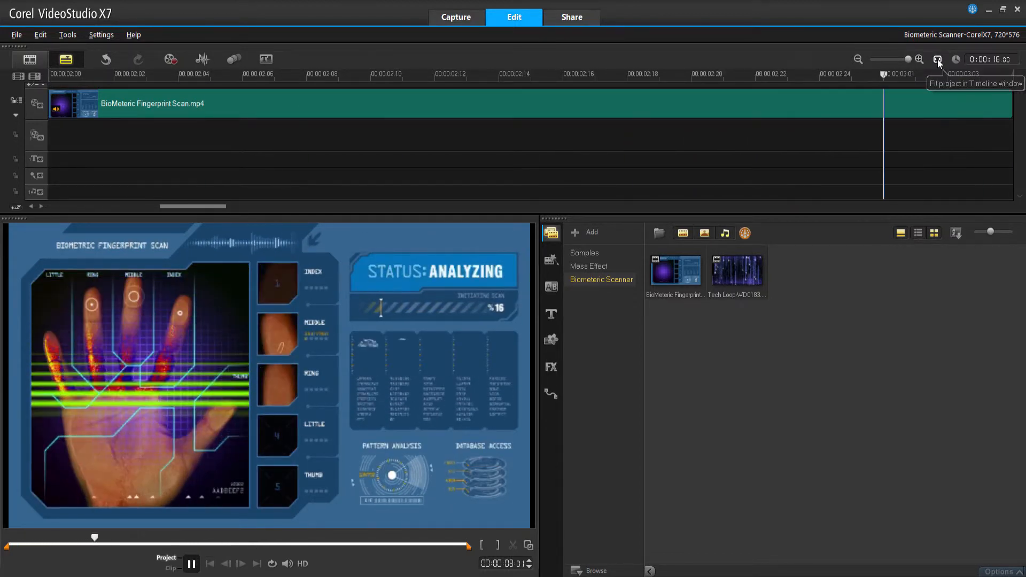
left_click(938, 59)
left_click_drag(223, 76, 564, 83)
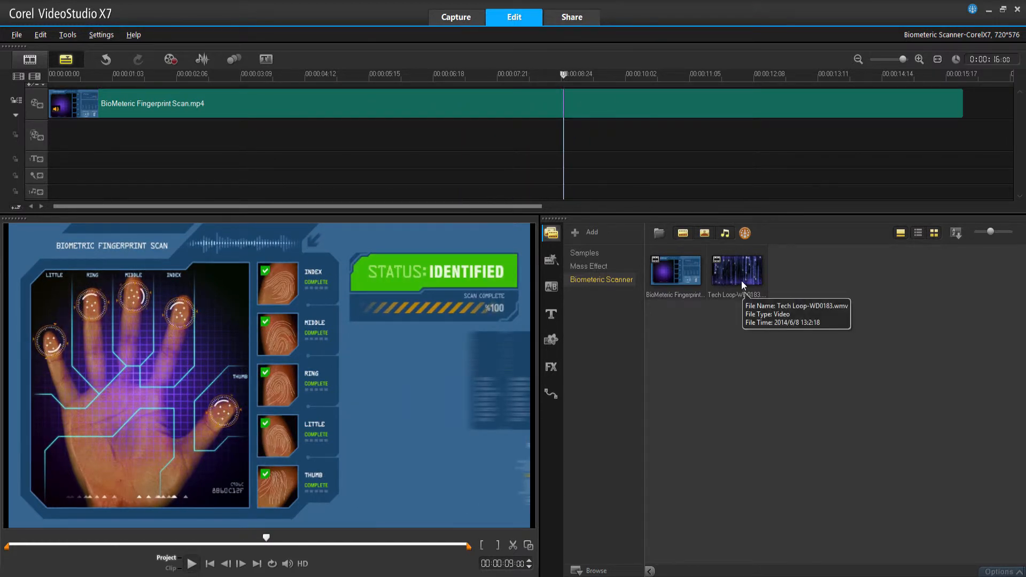
left_click_drag(742, 278, 537, 140)
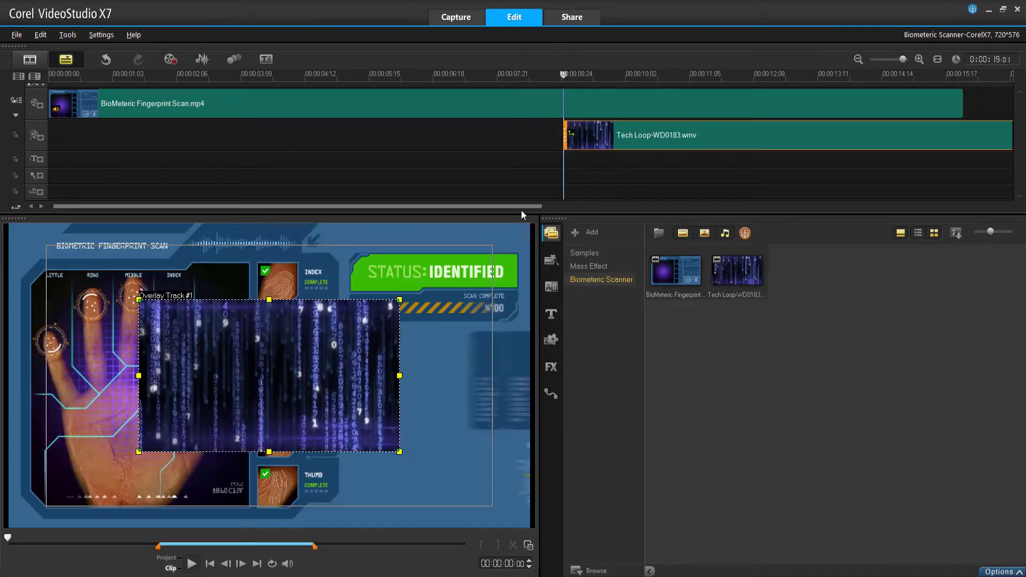
Trim the Tech Loop overlay to end with the fingerprint clip, and fit it over the Insert Your Photo panel.
left_click_drag(272, 368, 392, 395)
left_click_drag(259, 402, 349, 414)
left_click_drag(426, 478, 426, 505)
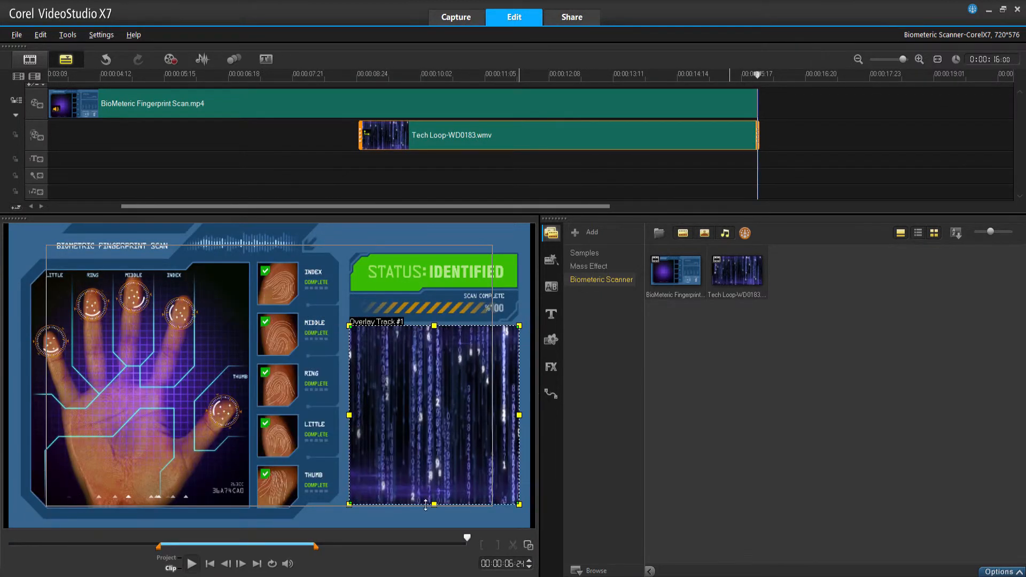
Give the Tech Loop overlay a fade-in and set its color correction saturation to 6.
left_click(1000, 571)
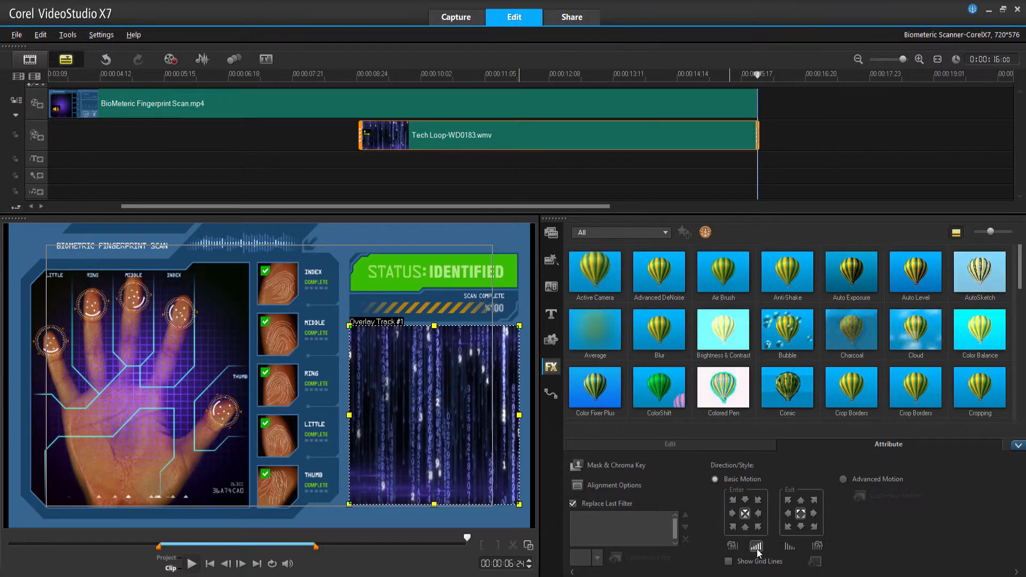
left_click(658, 446)
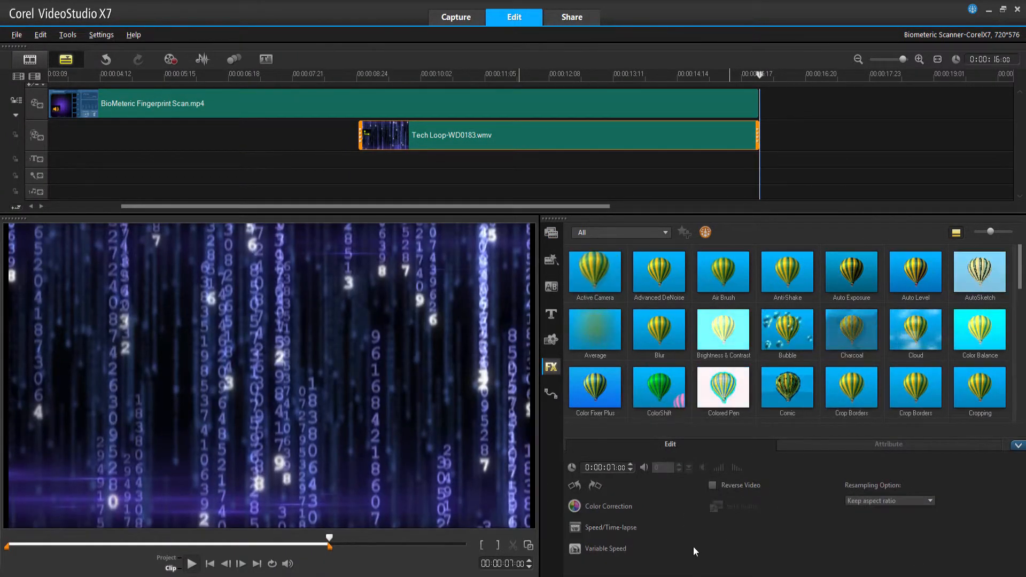
left_click(614, 509)
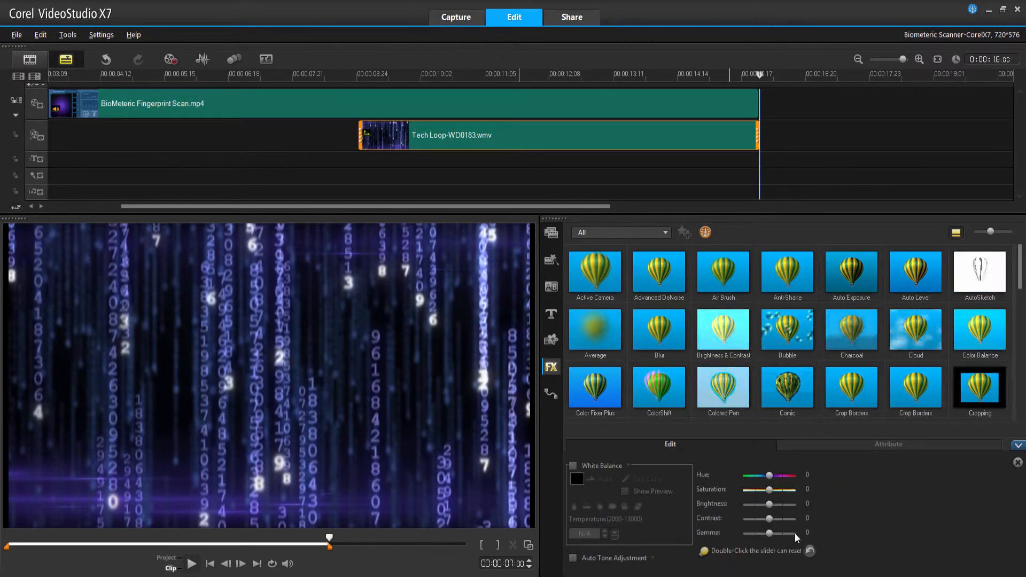
left_click_drag(769, 490, 772, 491)
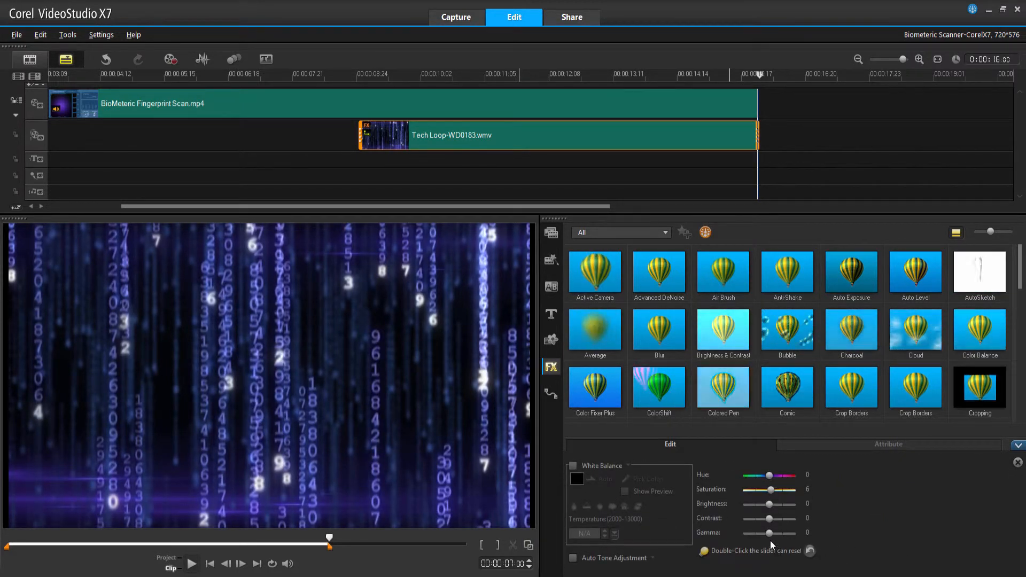
Play the section around the start of the Tech Loop overlay to check its fade-in.
left_click(504, 100)
left_click_drag(761, 75, 347, 75)
key("space")
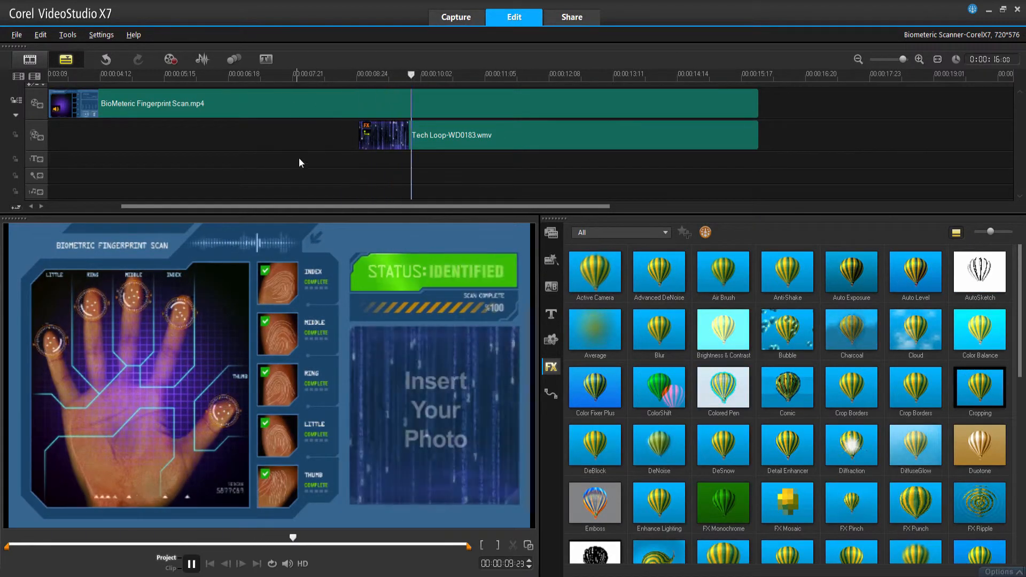
left_click_drag(492, 73, 405, 75)
key("space")
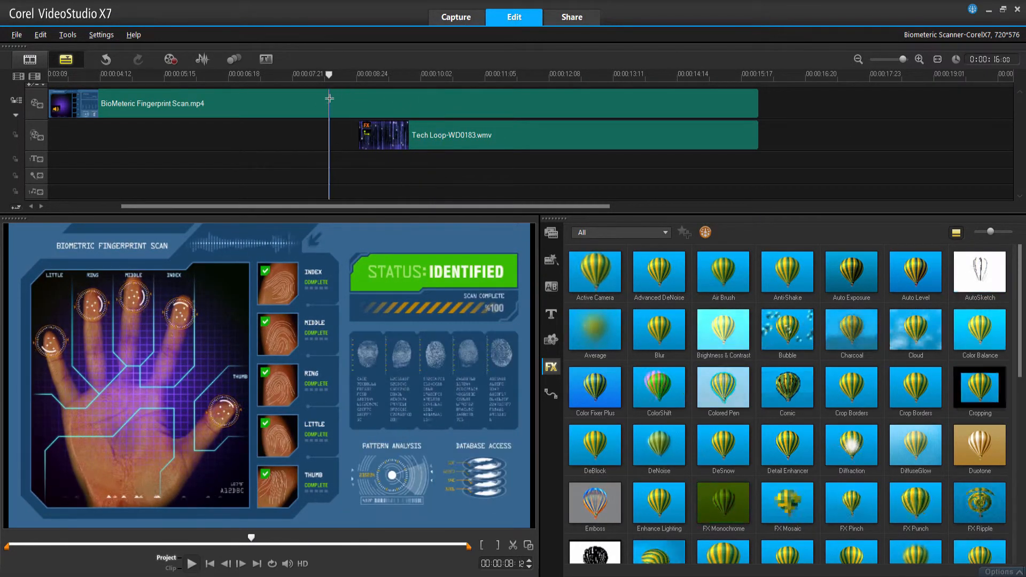
Add the Barn Door transition from the Stretch category to the start of the Tech Loop overlay.
left_click(361, 134)
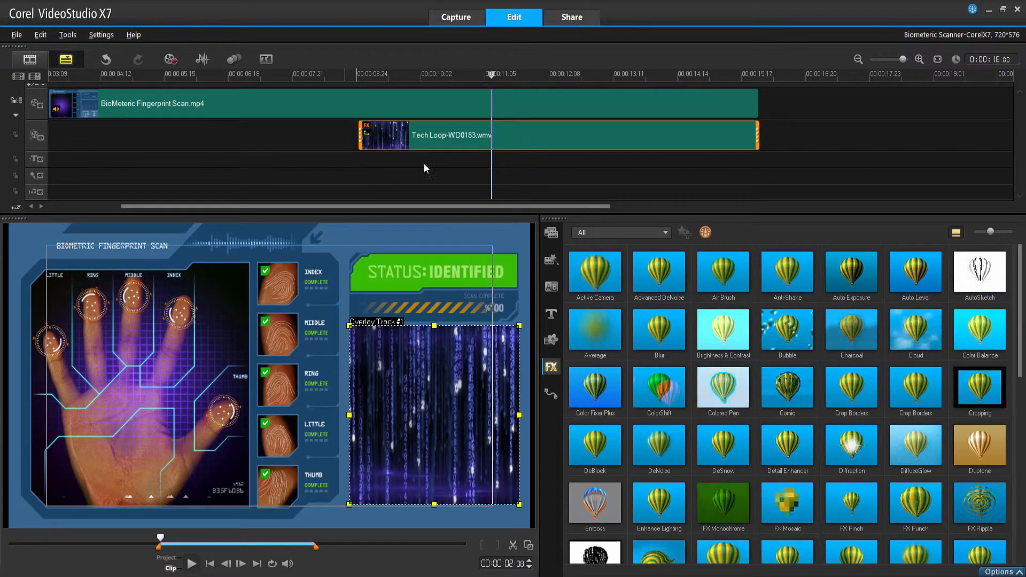
left_click(551, 287)
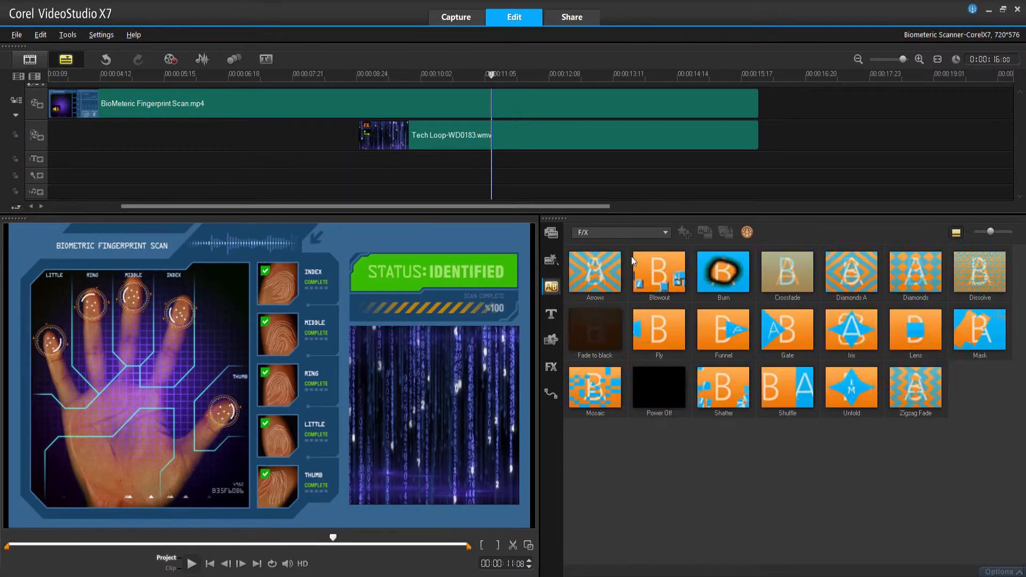
left_click(666, 233)
left_click(633, 473)
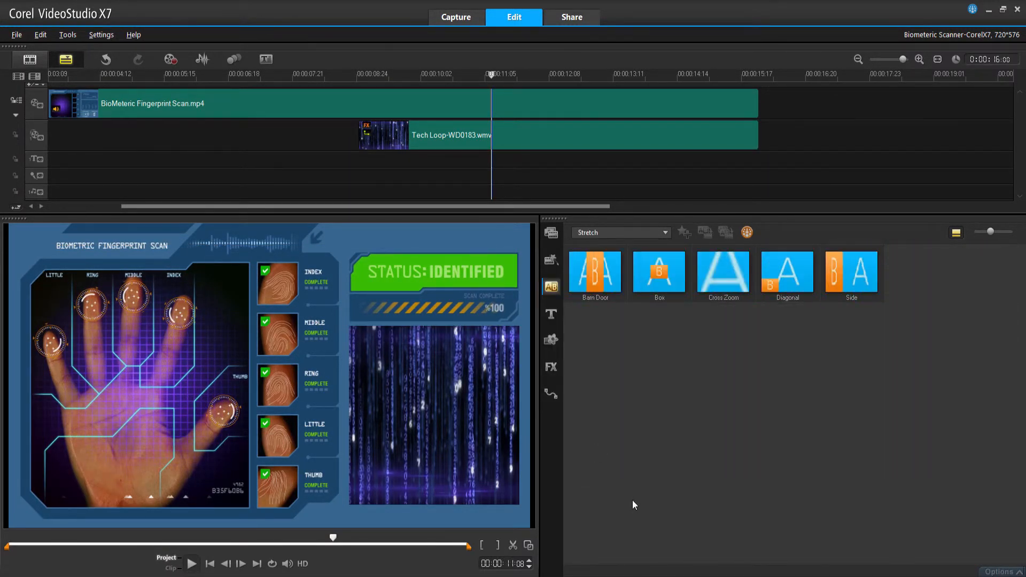
left_click_drag(595, 271, 384, 142)
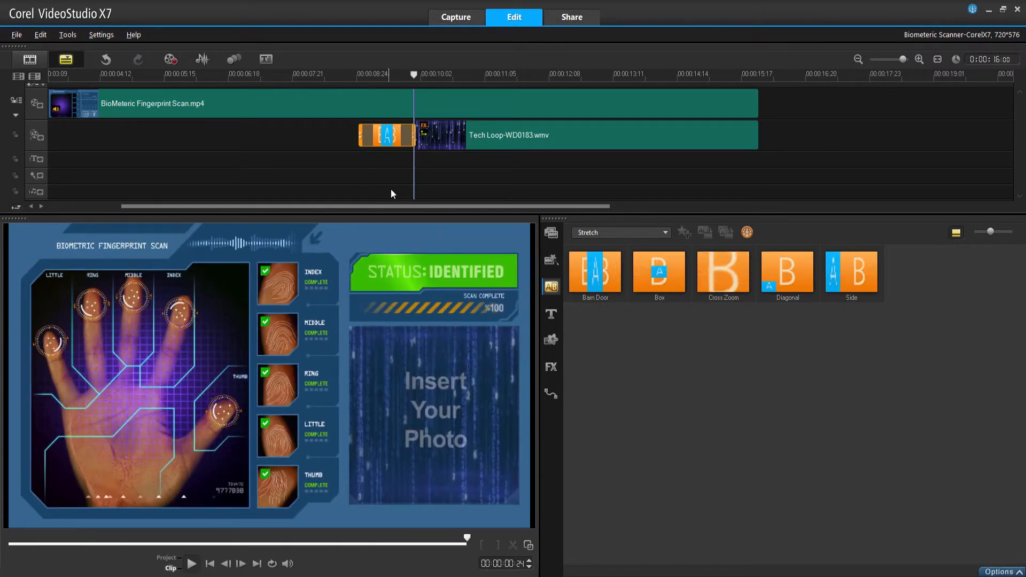
Preview the Barn Door transition from about 00:00:08:12 and remove it from the overlay track.
left_click(327, 75)
key("space")
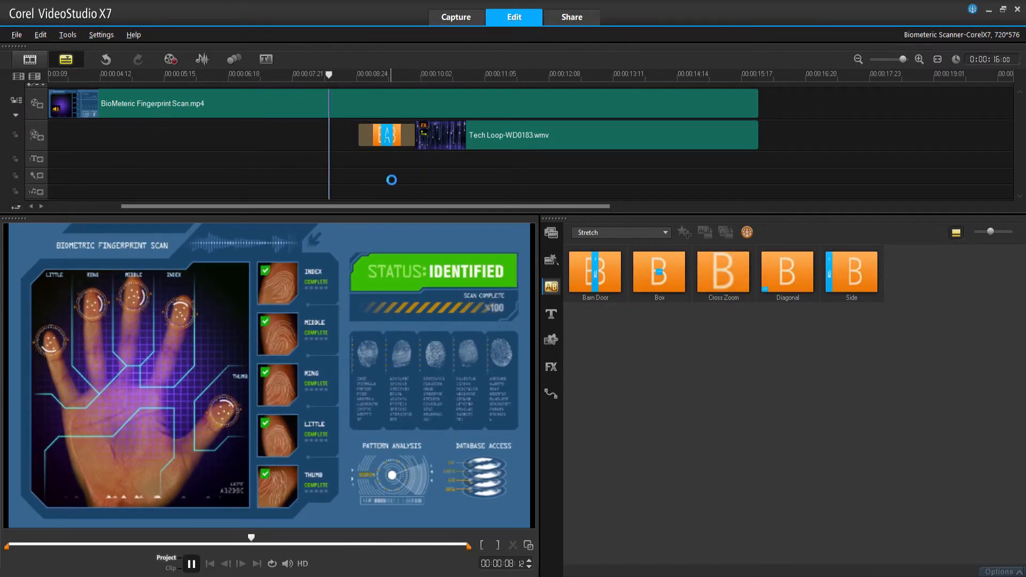
left_click(391, 135)
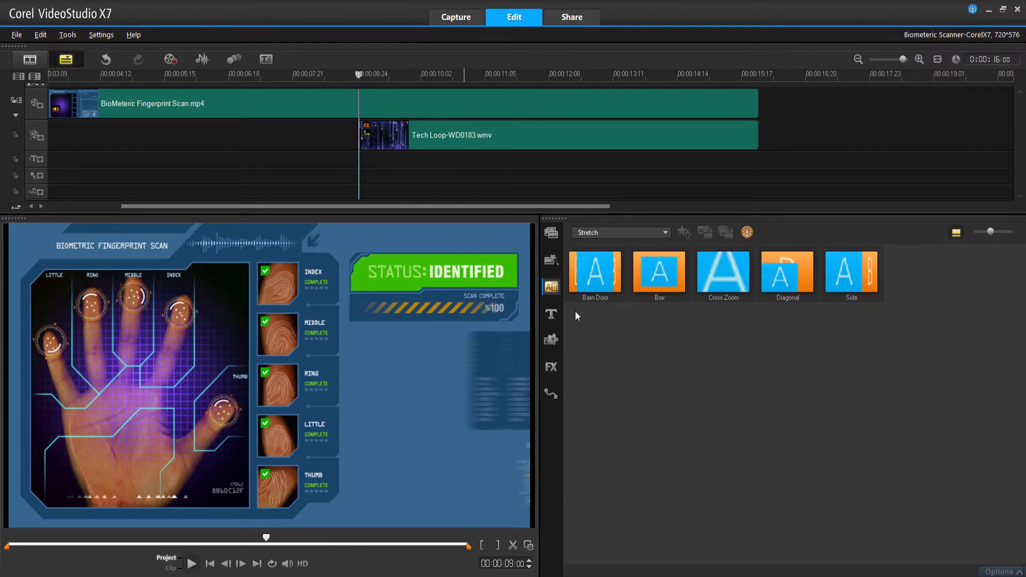
Add the Barn Door transition from the Wipe category to the start of the Tech Loop overlay and open its transition options.
left_click(665, 233)
left_click(589, 464)
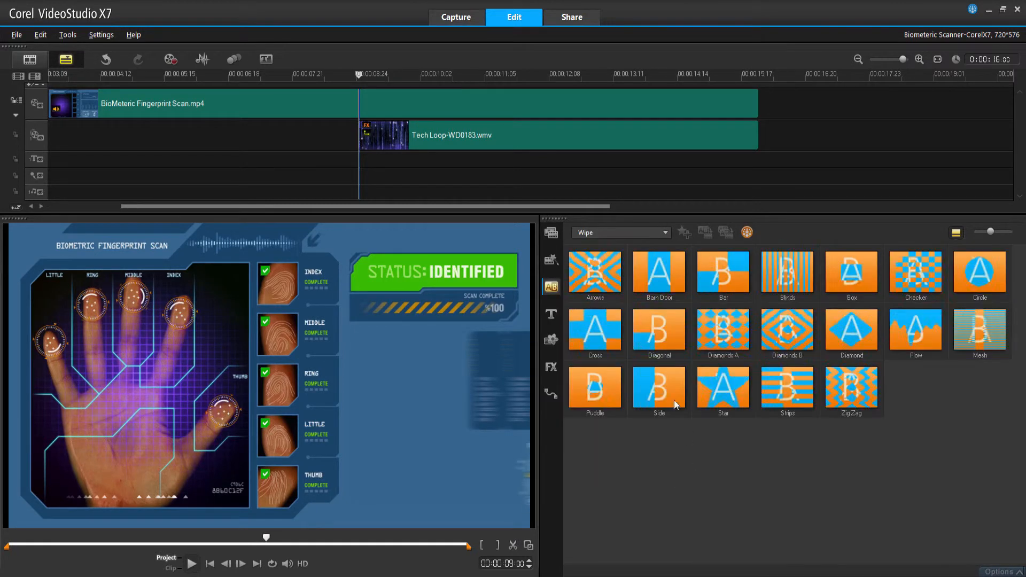
left_click_drag(662, 281, 380, 136)
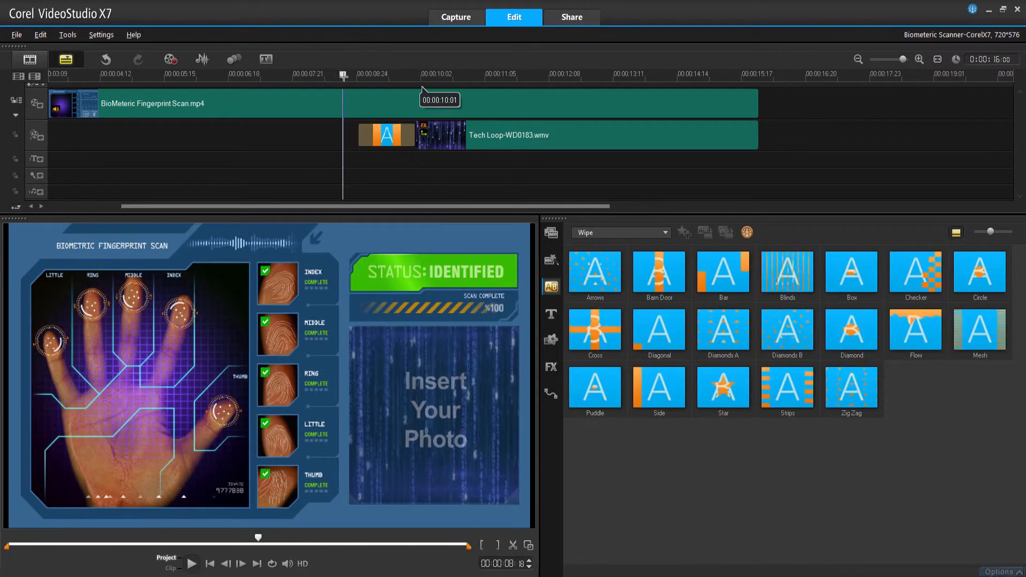
left_click(390, 135)
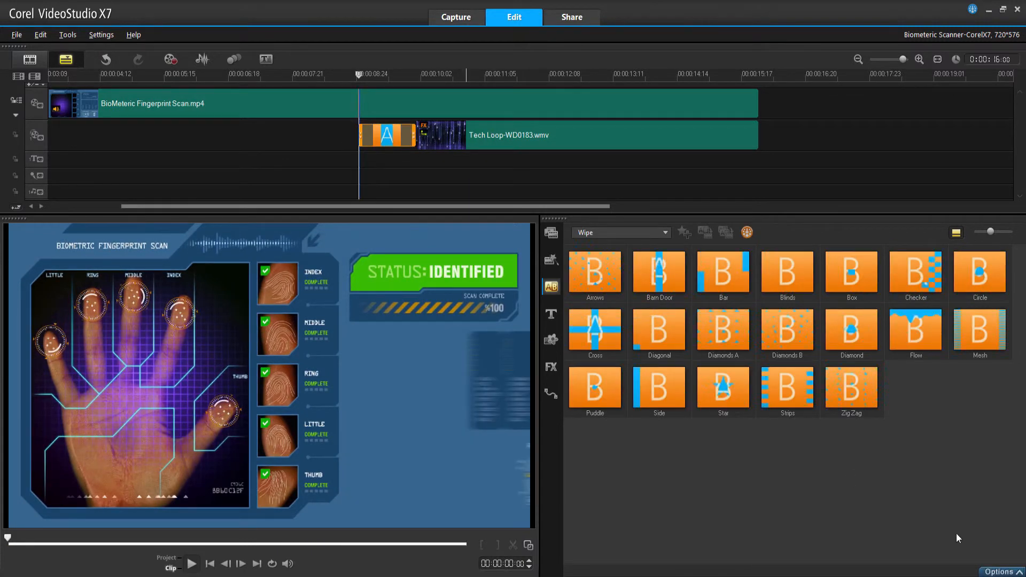
left_click(1002, 571)
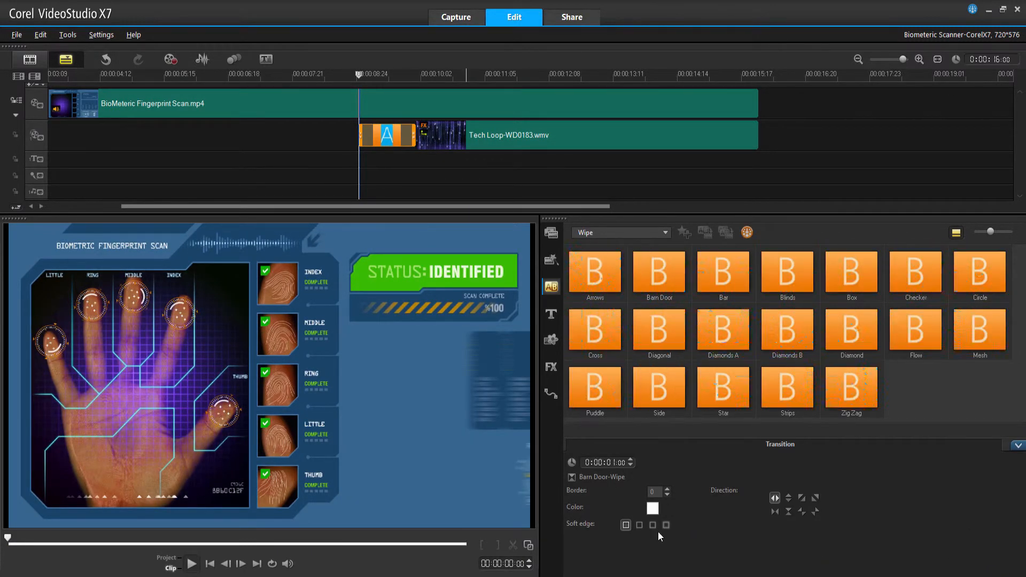
Shift the Tech Loop overlay slightly earlier and extend its end to align with the end of the fingerprint scan clip.
left_click(638, 135)
left_click_drag(758, 136, 749, 139)
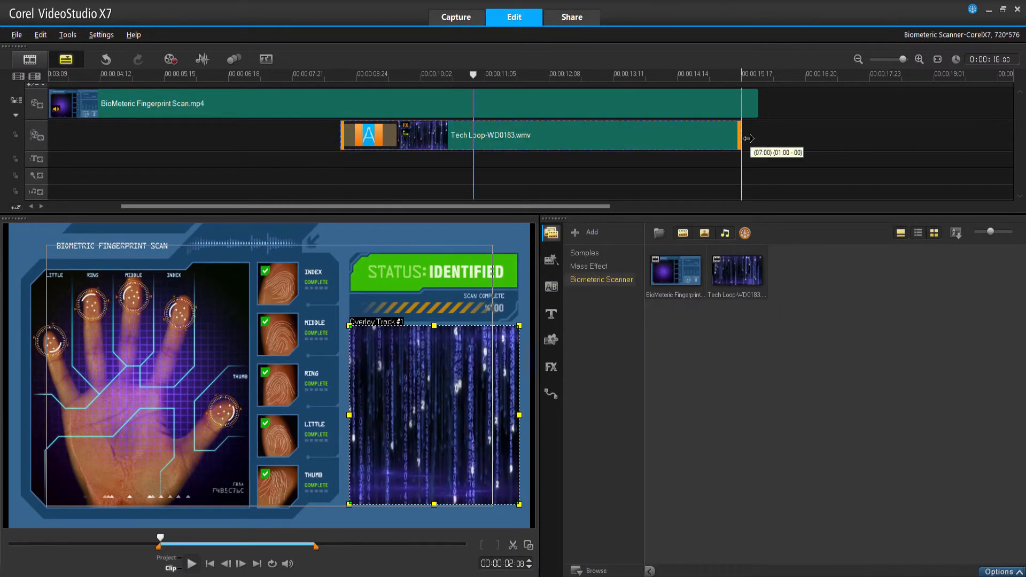
Play the project from about 00:00:07:21 to check the repositioned overlay and its Barn Door wipe.
left_click_drag(484, 78, 371, 73)
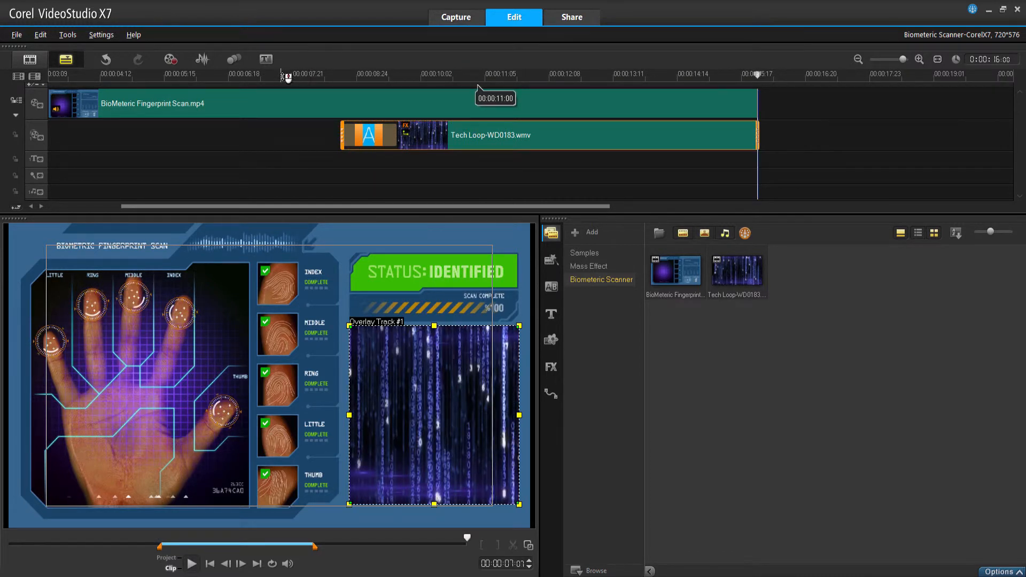
left_click(308, 122)
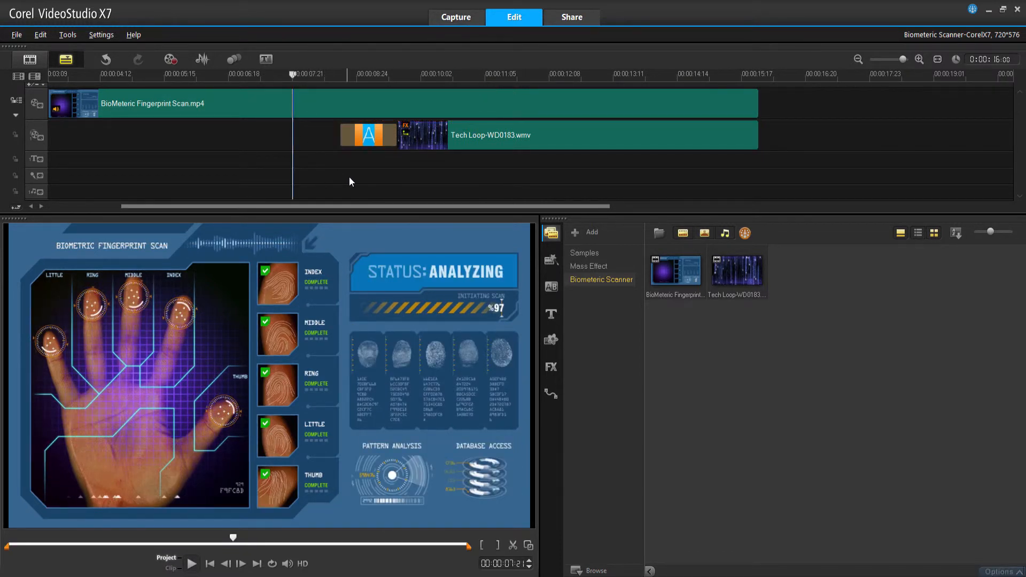
key("space")
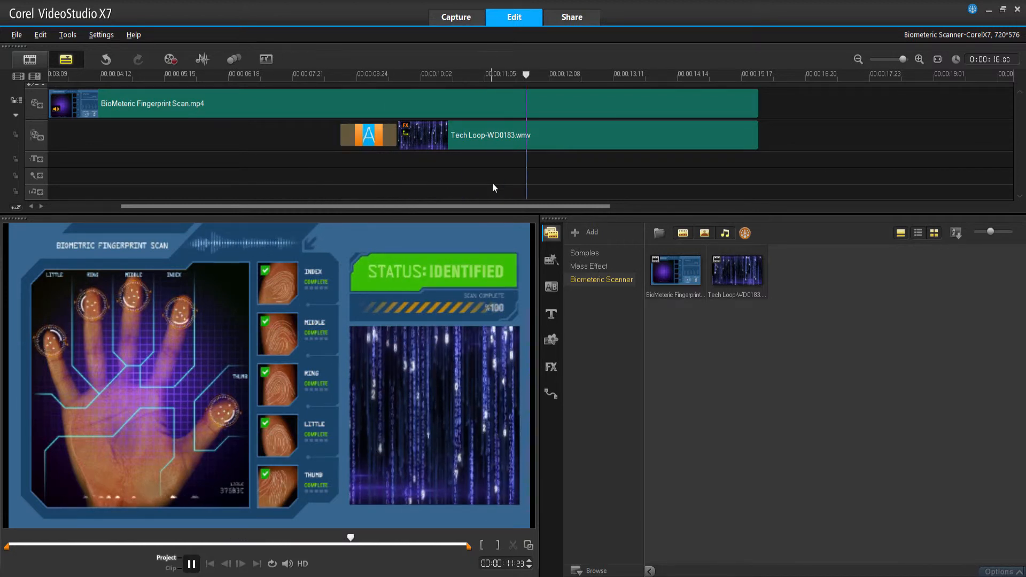
Review the Tech Loop overlay's attribute options, replay its start from about 00:00:08:09 and return to the media library.
left_click(492, 139)
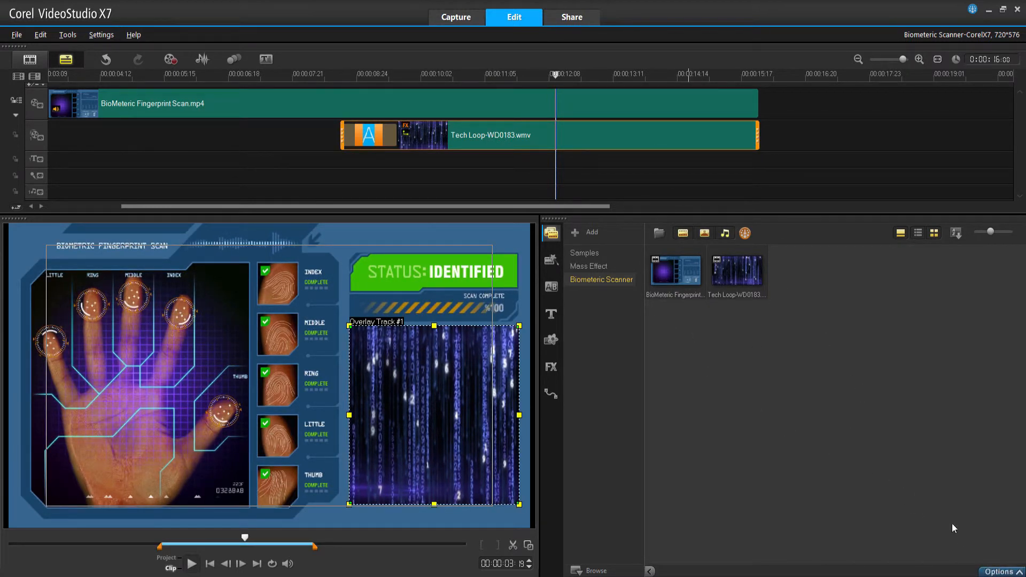
left_click(1020, 574)
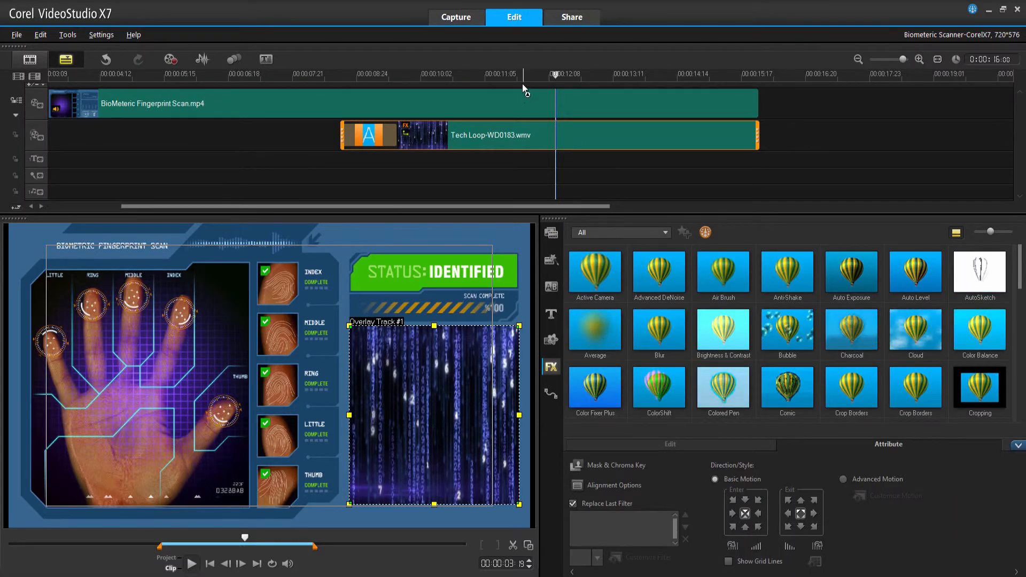
left_click(554, 74)
left_click(323, 76)
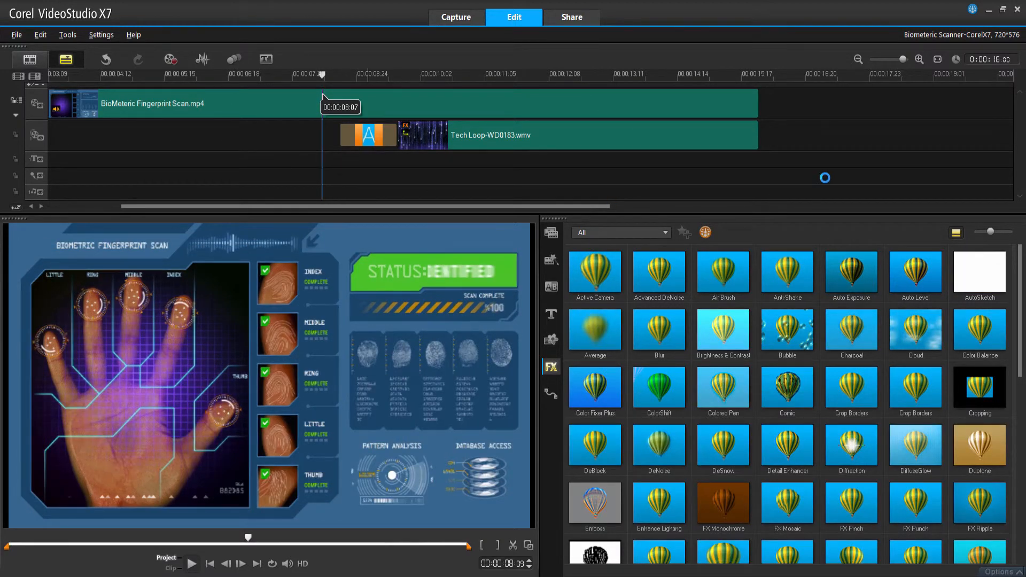
key("space")
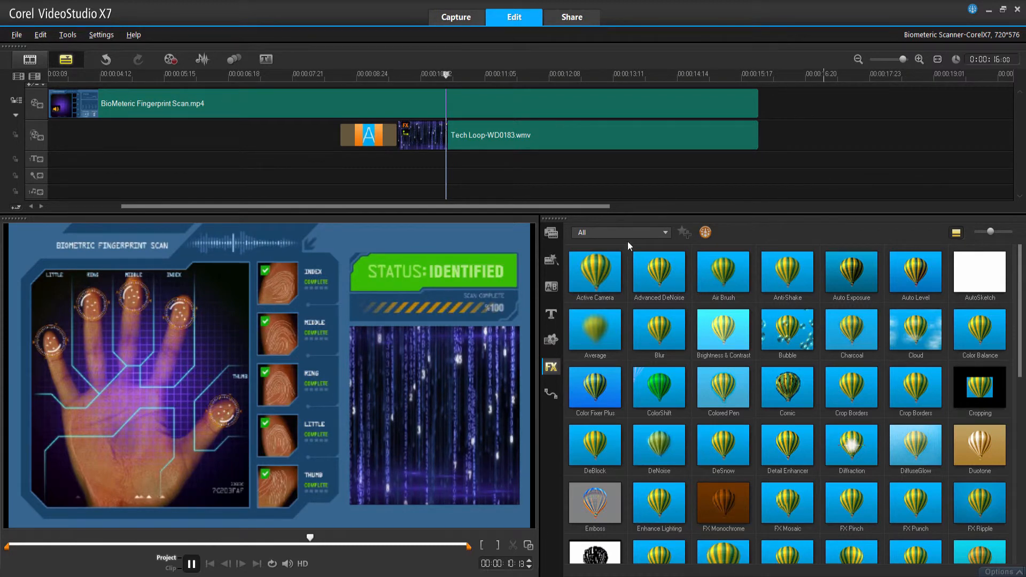
left_click(553, 234)
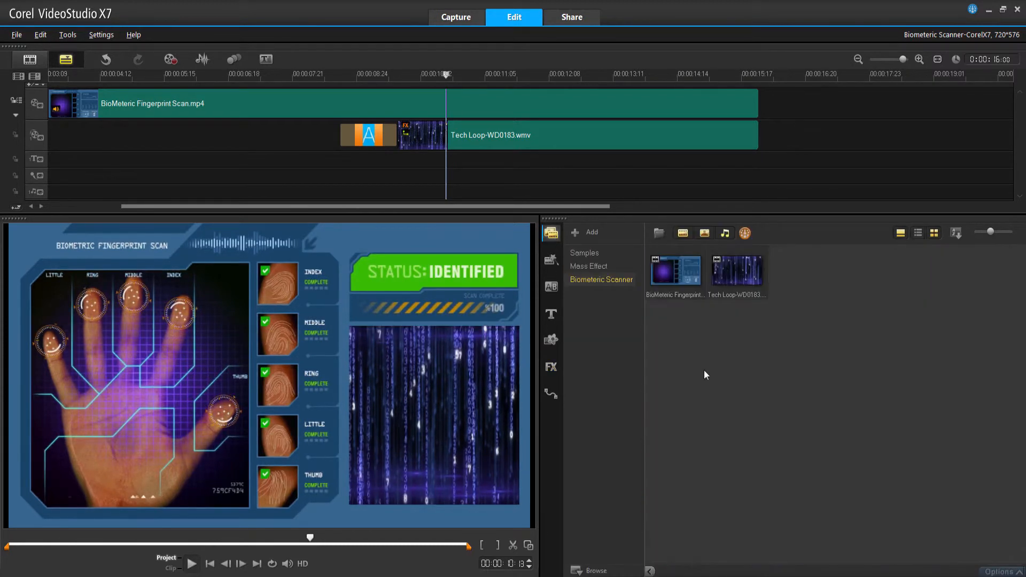